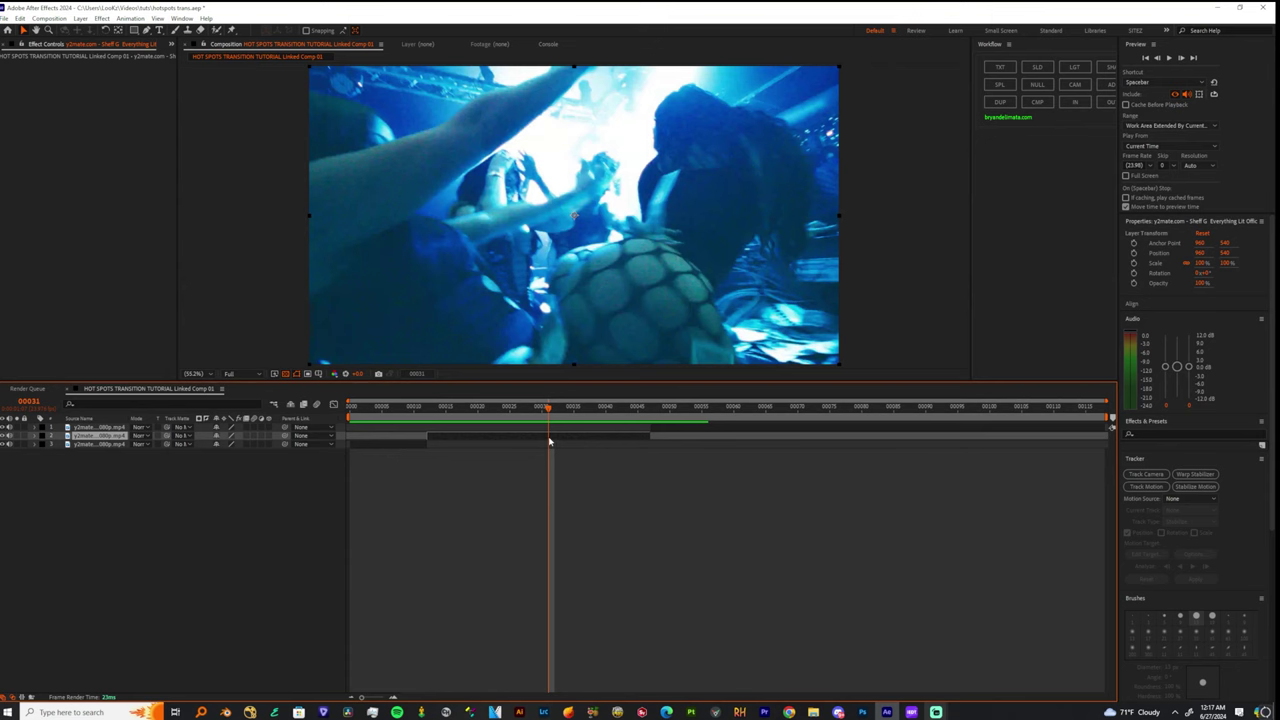
Step: Split the second clip at frame 31 and select the part that starts at frame 12
key("ctrl+shift+d")
left_click_drag(538, 413, 430, 418)
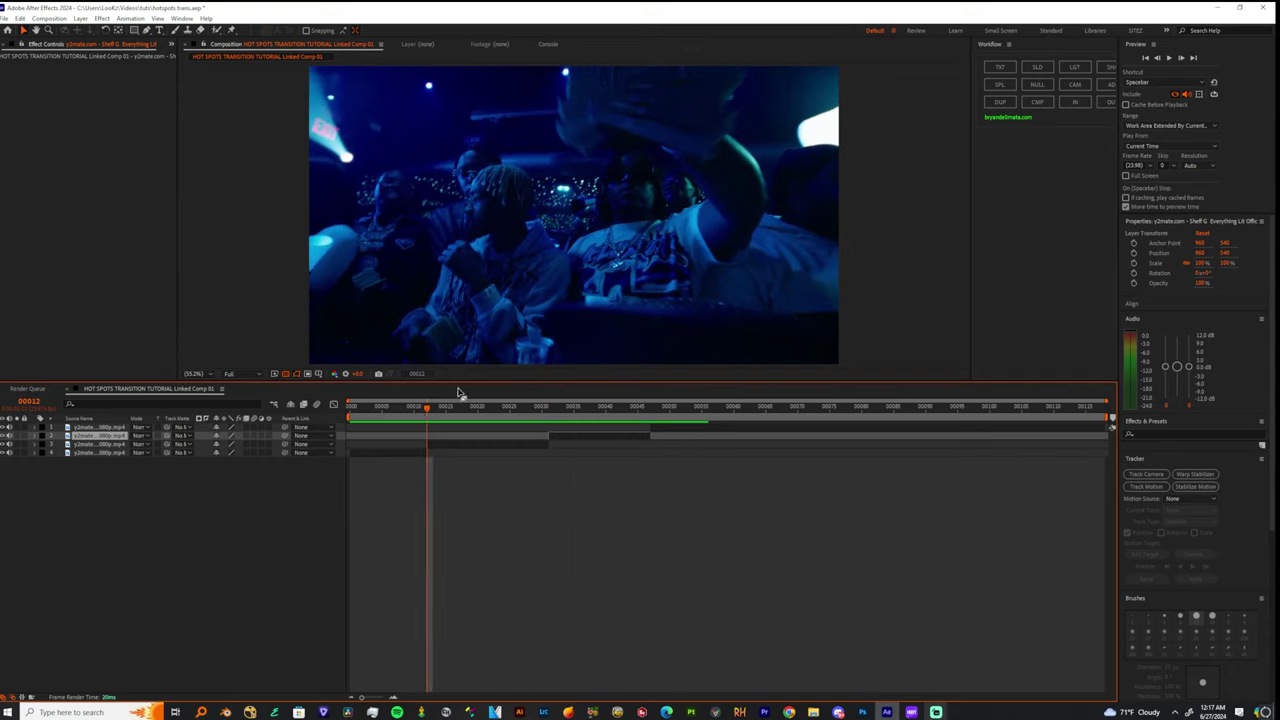
left_click(462, 446)
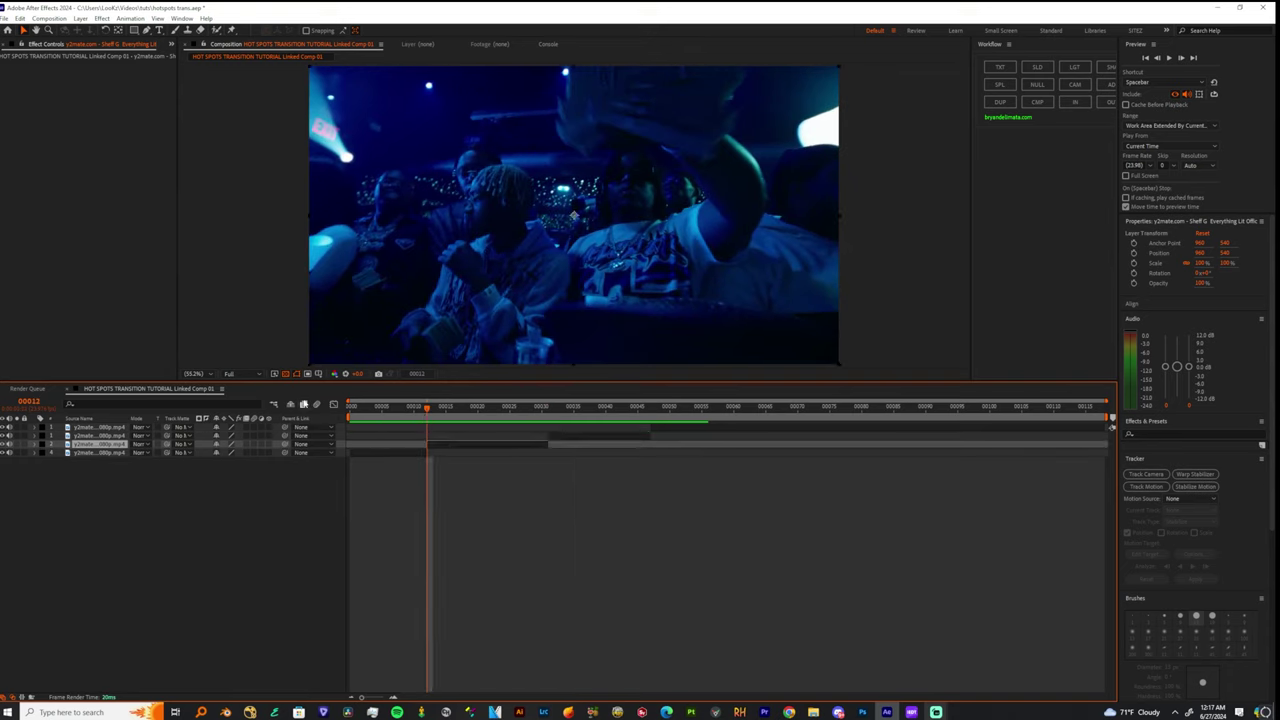
Step: Check the frame rates of the source footage and the composition in the project
left_click(174, 47)
left_click(190, 58)
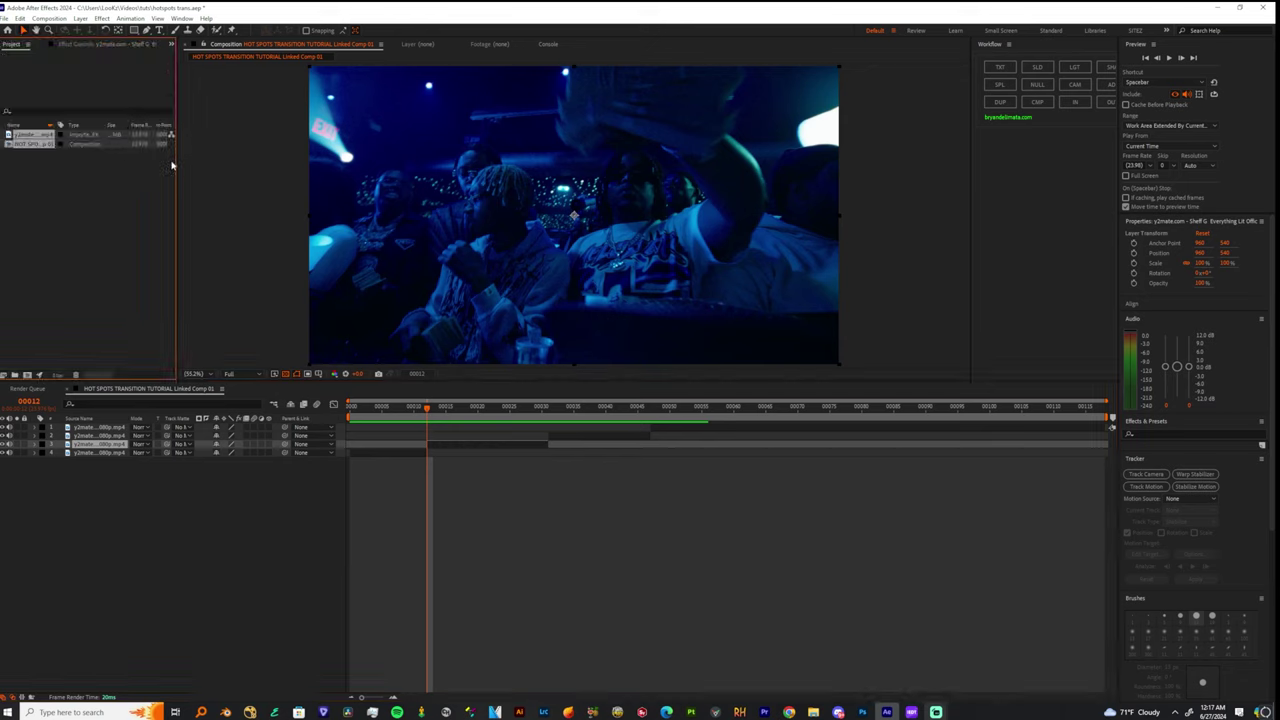
double_click(138, 135)
double_click(140, 144)
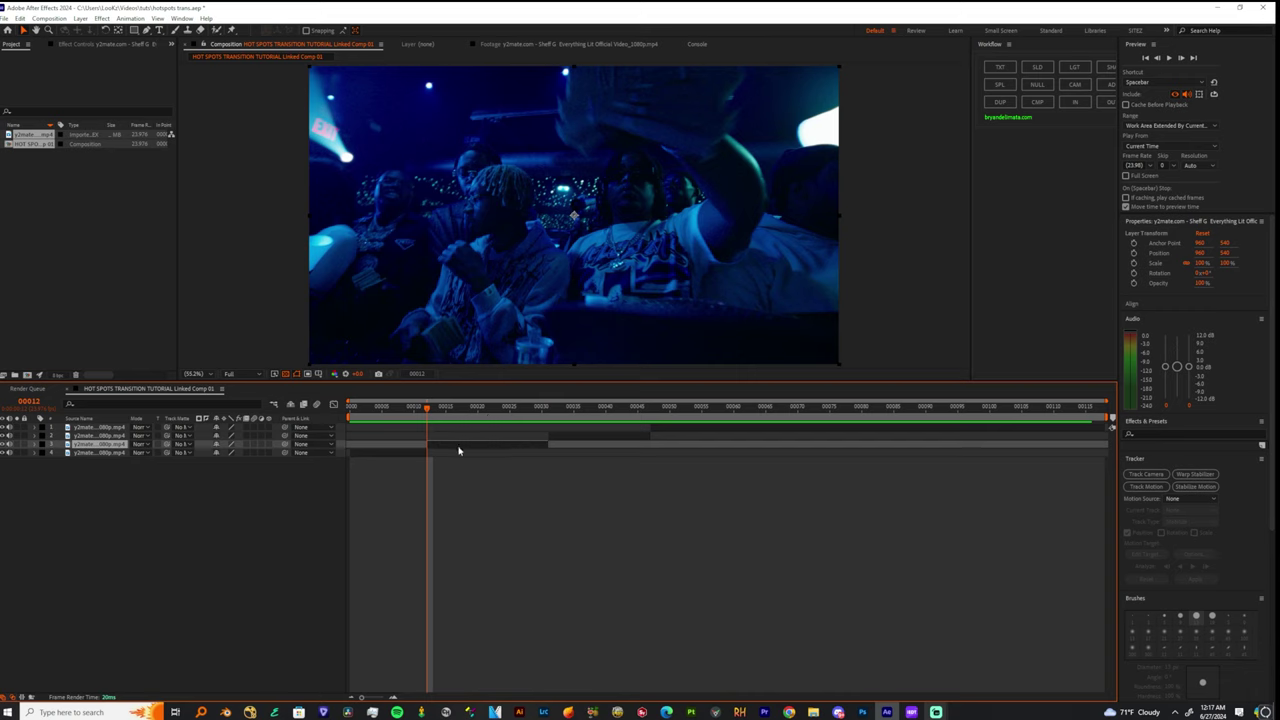
Step: Apply the Twixtor Pro effect to the clip that starts at frame 12
key("ctrl+space")
type("twixot")
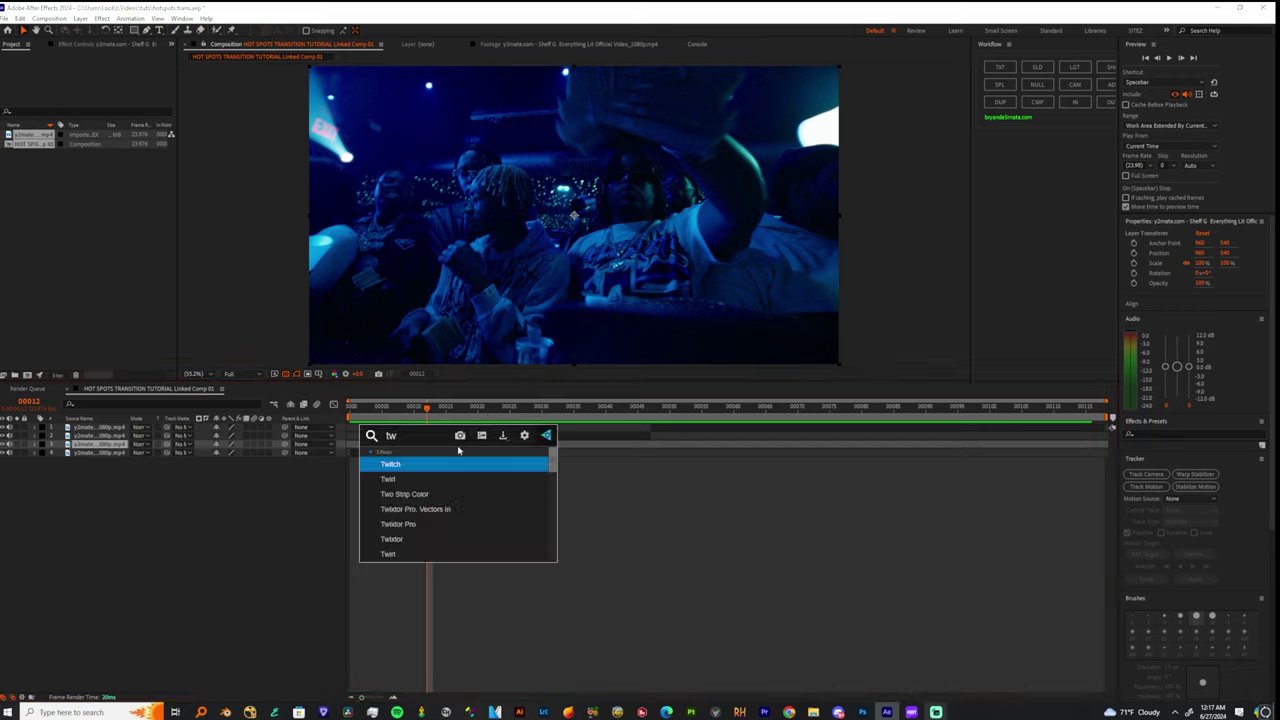
key("BackSpace")
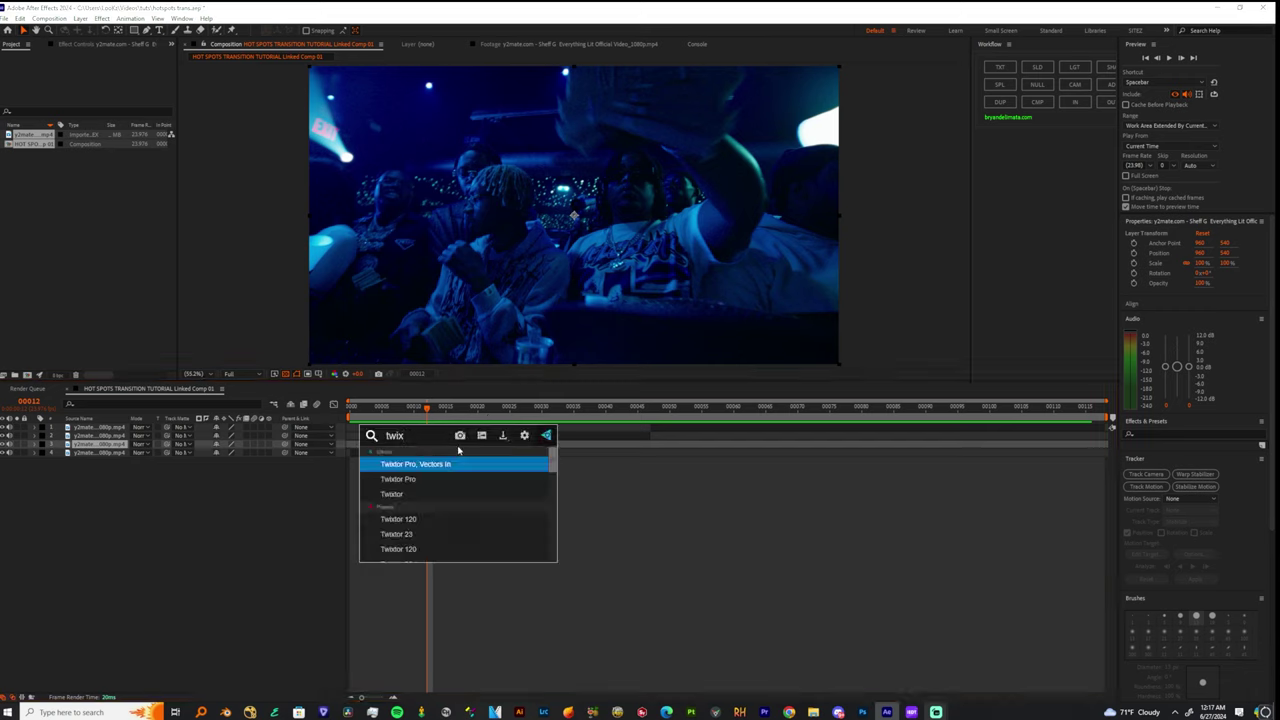
key("Down")
key("Down")
key("Down")
key("Down")
key("Down")
key("Up")
key("Up")
key("Up")
key("Up")
key("Up")
key("Down")
key("Return")
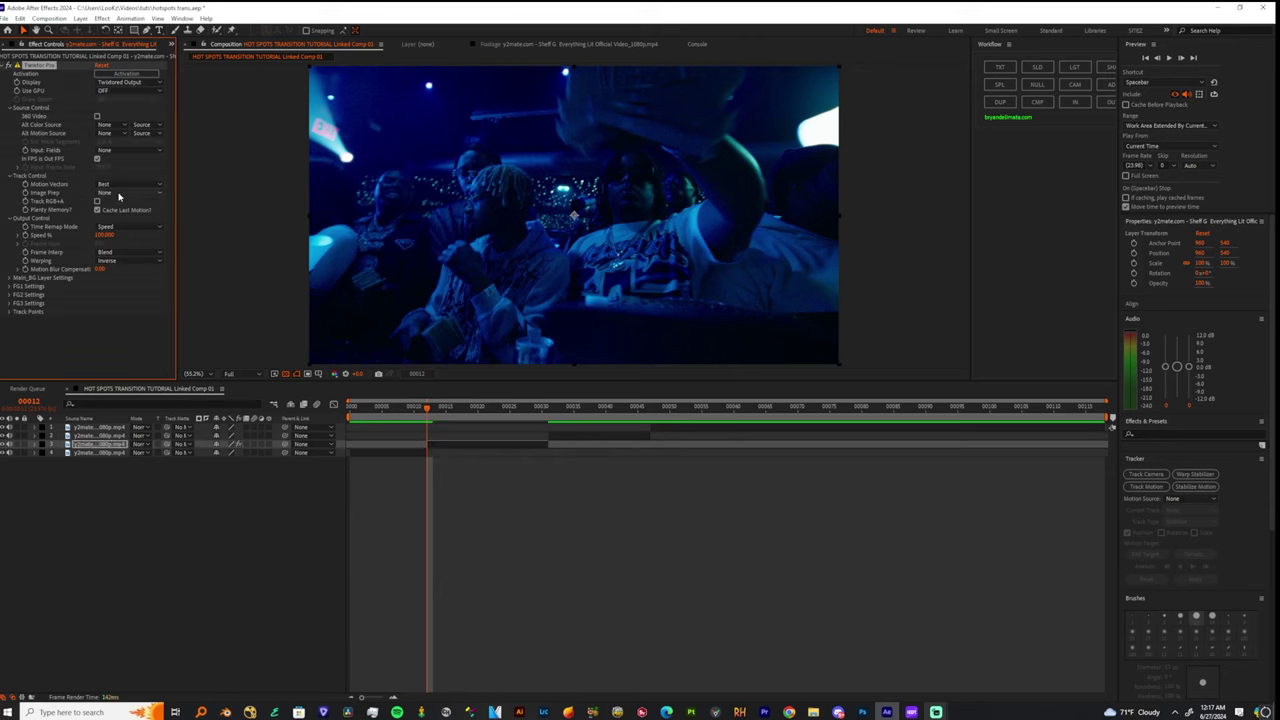
Step: Turn off In FPS Is Out FPS in Twixtor Pro and keyframe Speed % at frame 12
left_click(97, 159)
key("Return")
Step: Keyframe Twixtor's Speed % at 55 on frame 21 and 10 on frame 30
left_click_drag(439, 412, 485, 414)
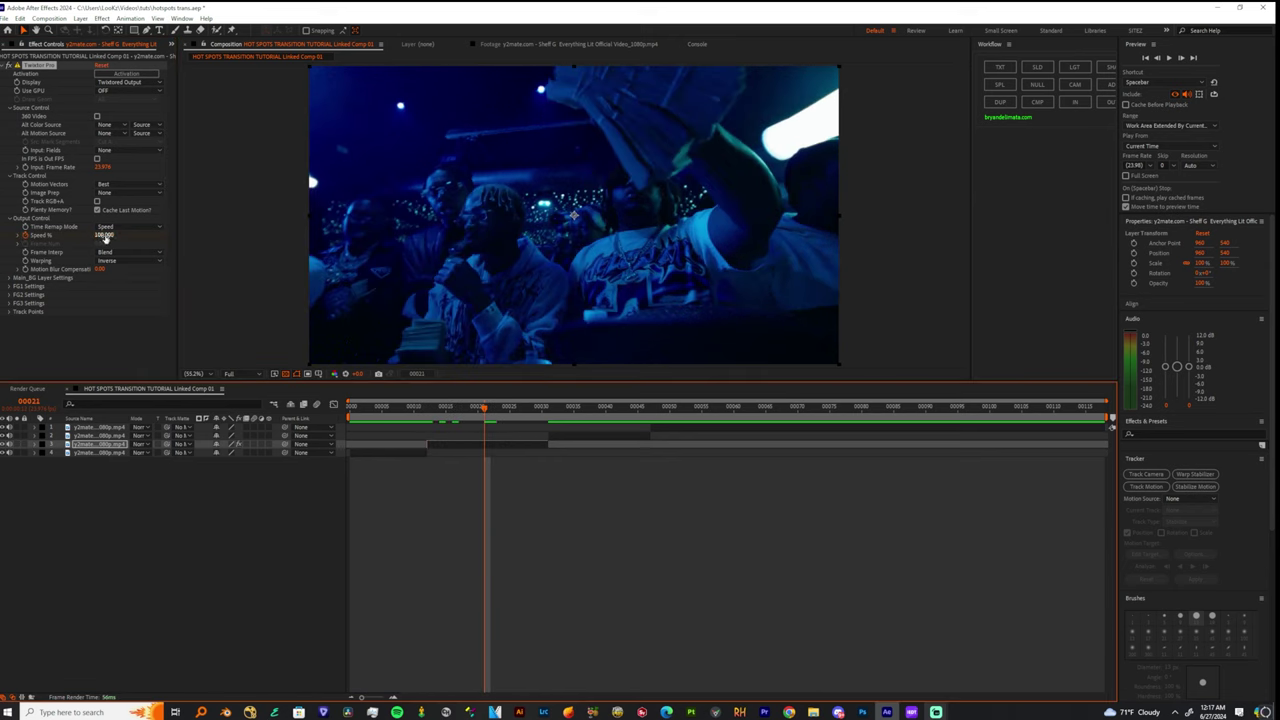
left_click(104, 235)
type("93")
key("Return")
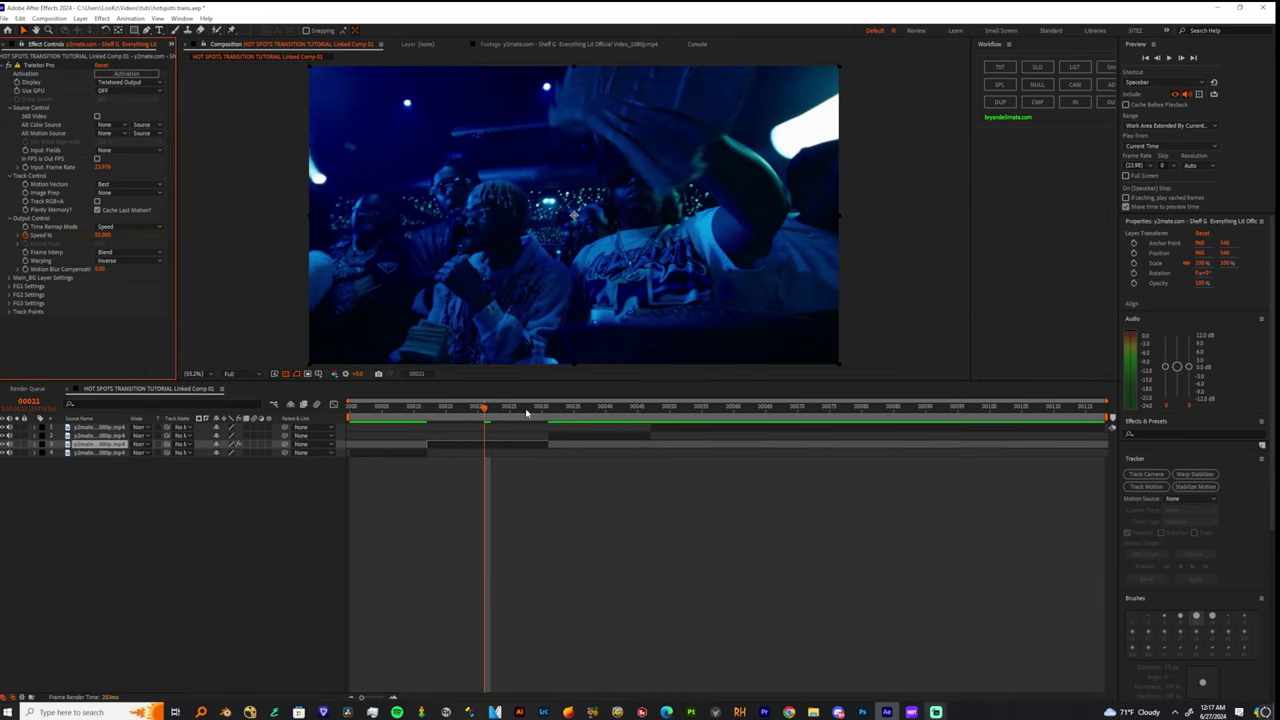
left_click(541, 409)
left_click(103, 236)
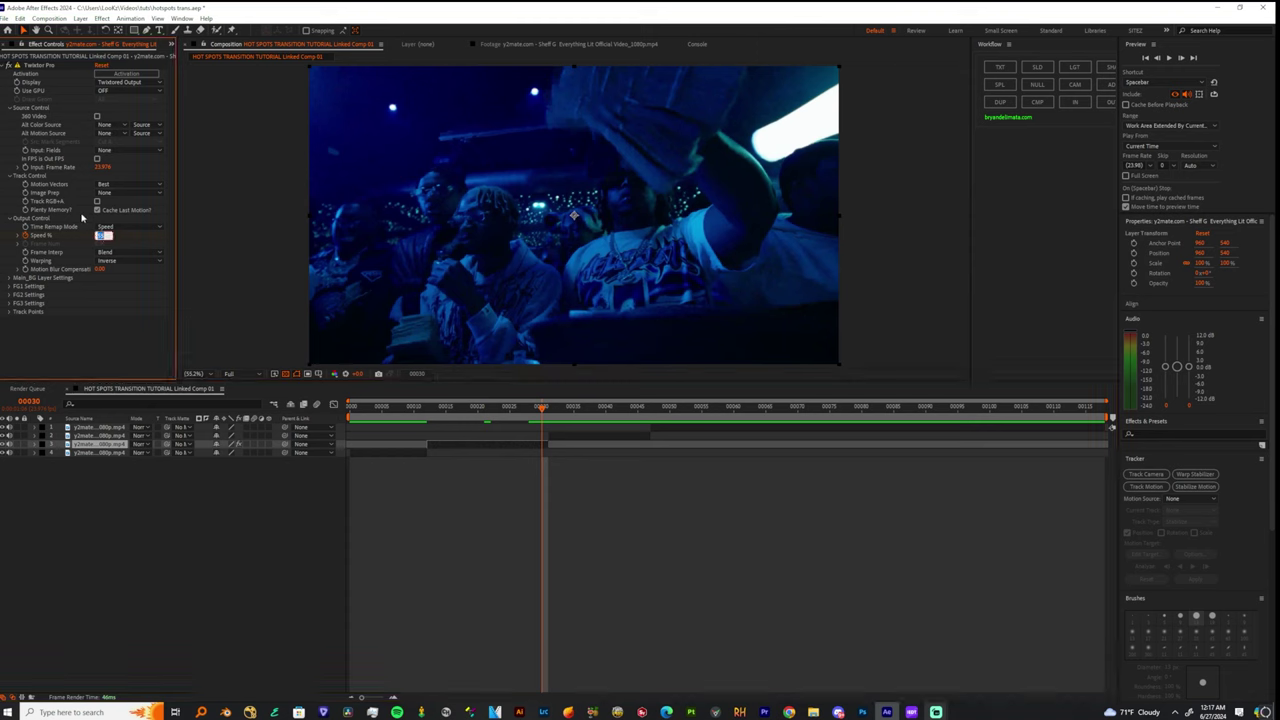
type("10")
key("Return")
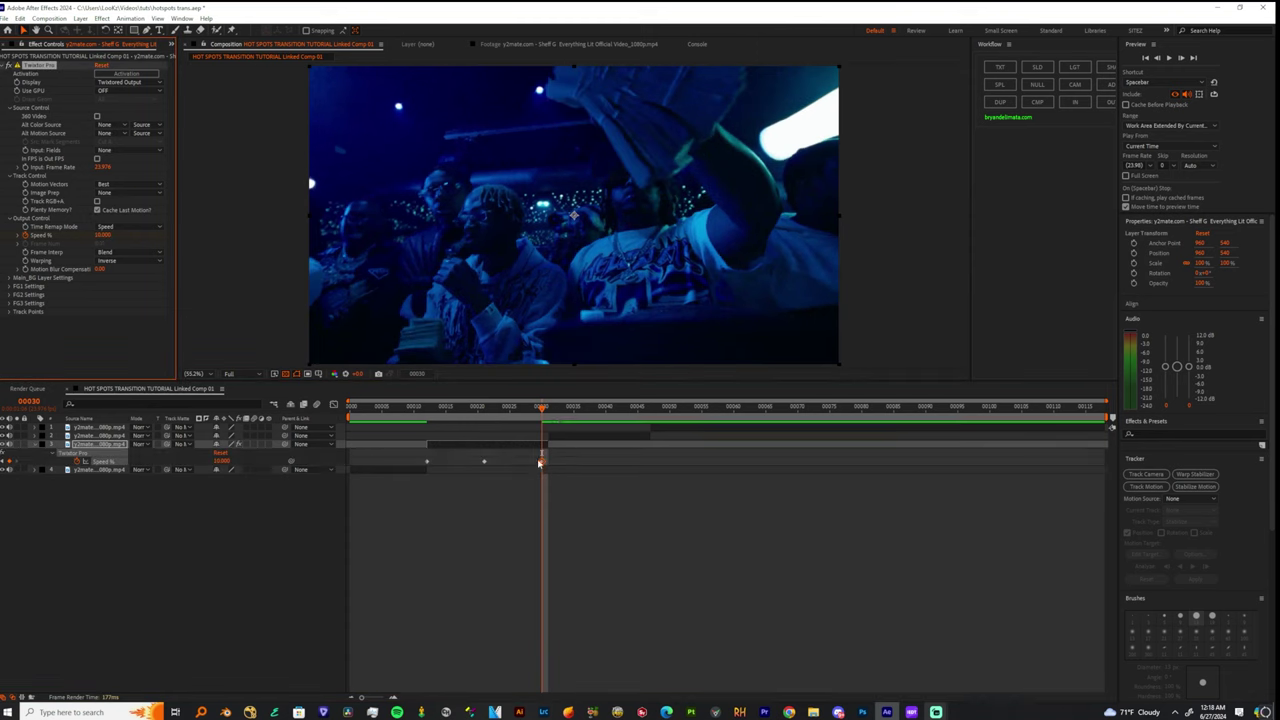
Step: Apply Easy Ease to the three Speed % keyframes and display their value graph
left_click_drag(558, 457, 394, 477)
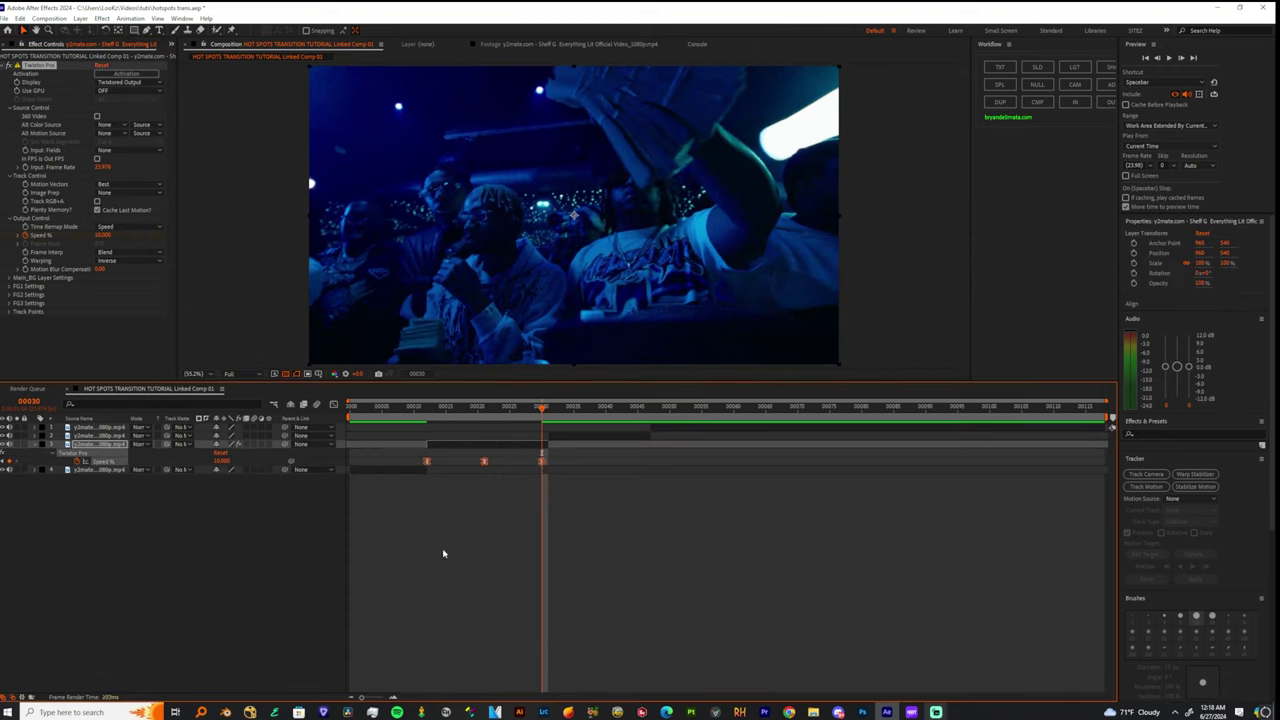
left_click(333, 406)
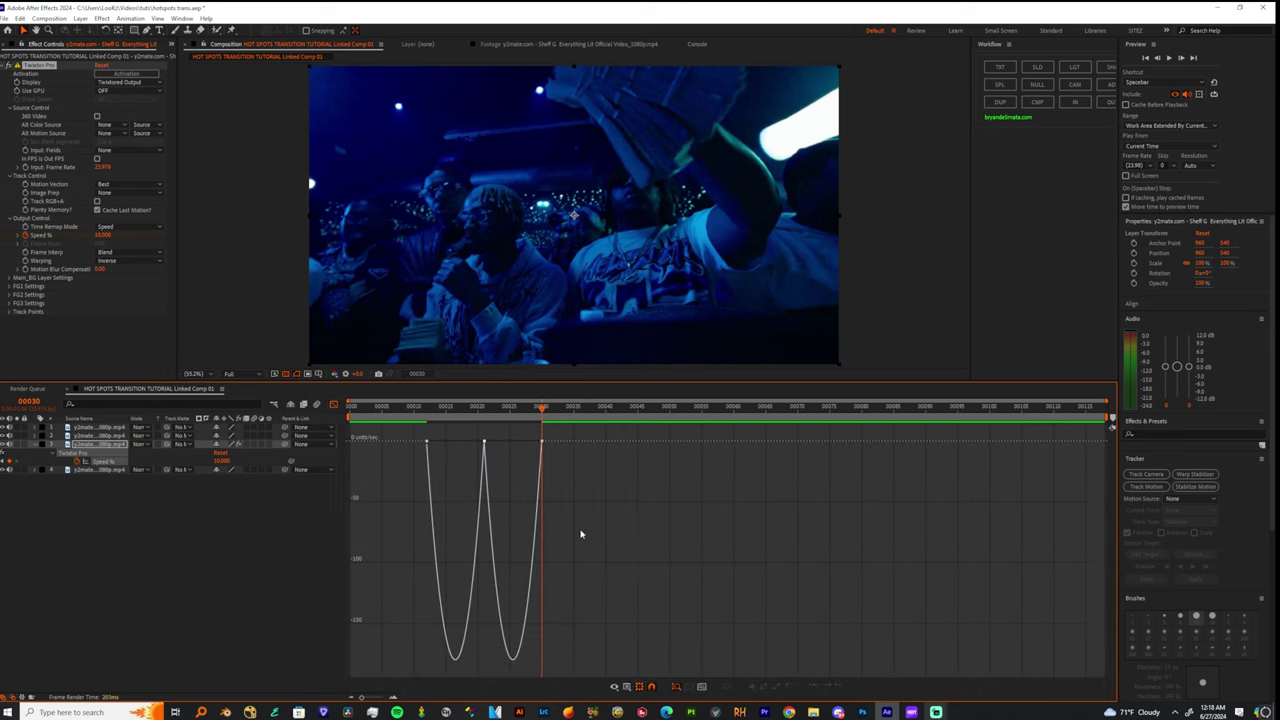
left_click(615, 686)
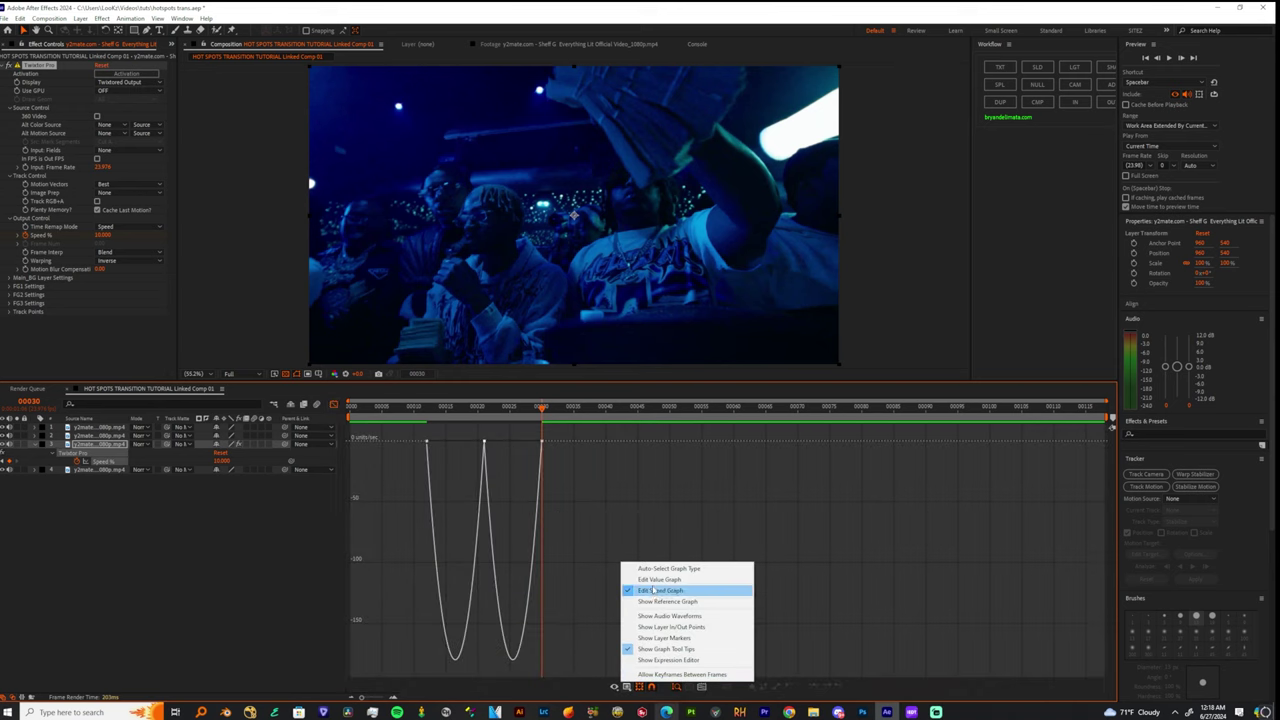
left_click(660, 579)
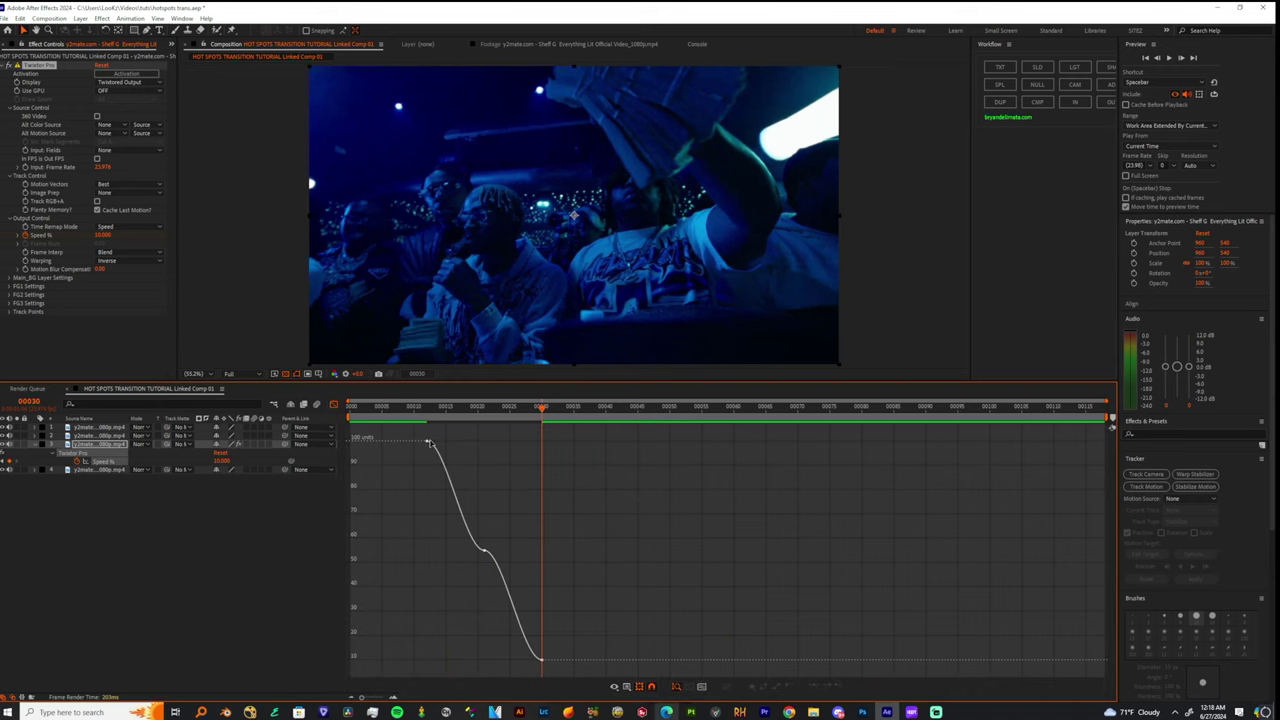
Step: Adjust the middle Speed % keyframe in the value graph, shift it to frame 15, and preview the ramp
left_click(428, 441)
left_click_drag(447, 441, 424, 462)
left_click_drag(465, 550, 486, 583)
key("shift+F3")
left_click_drag(484, 461, 446, 461)
left_click(377, 406)
key("space")
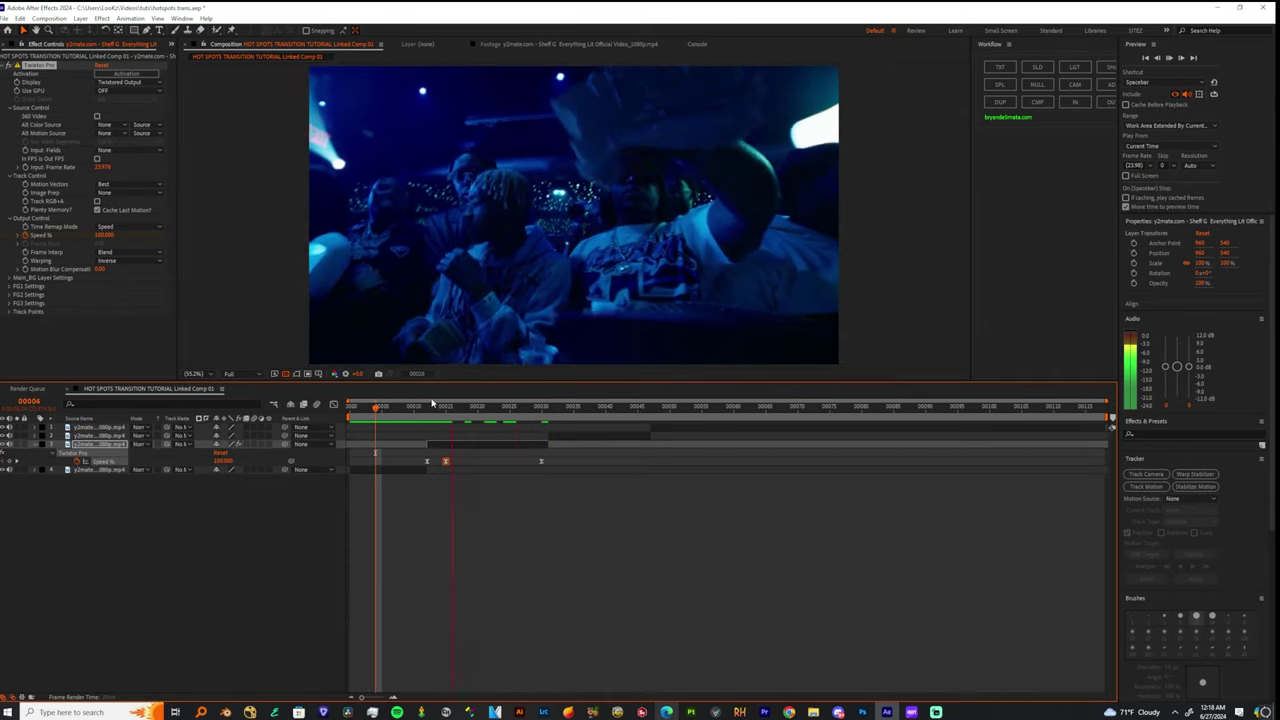
Step: Move the last Speed % keyframe of the clip starting at frame 12 to frame 27
left_click(567, 436)
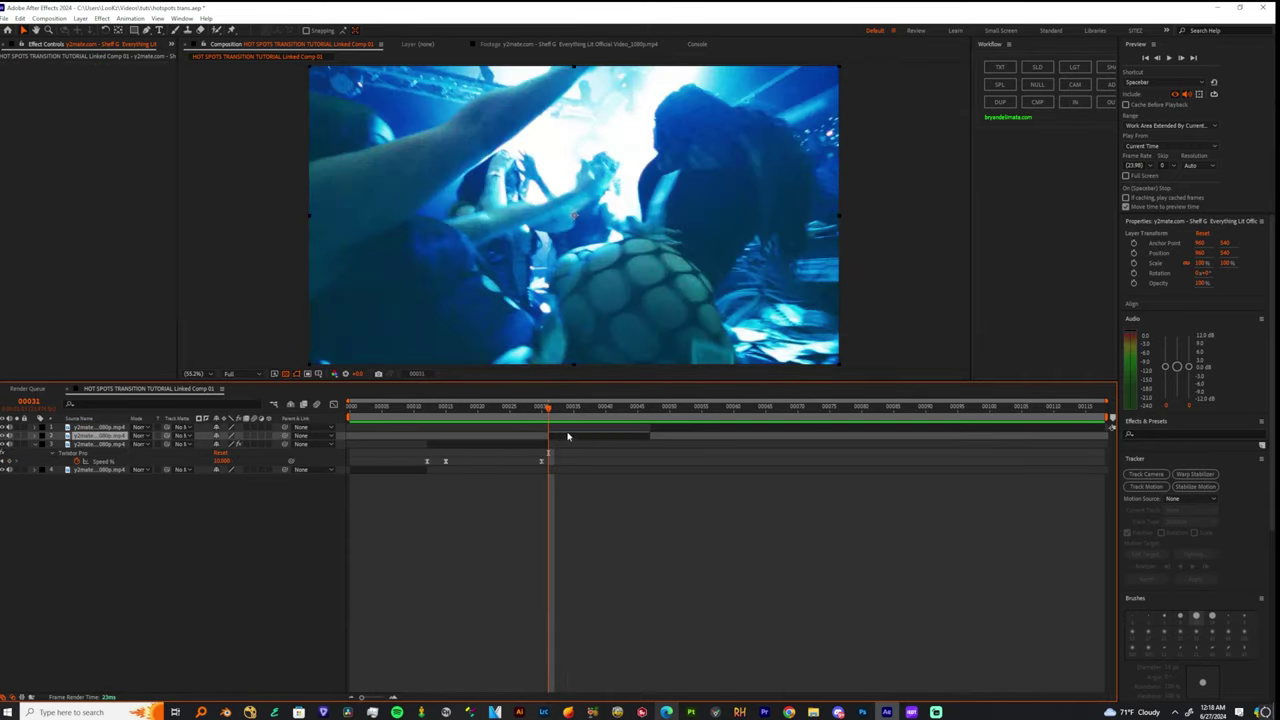
left_click(89, 455)
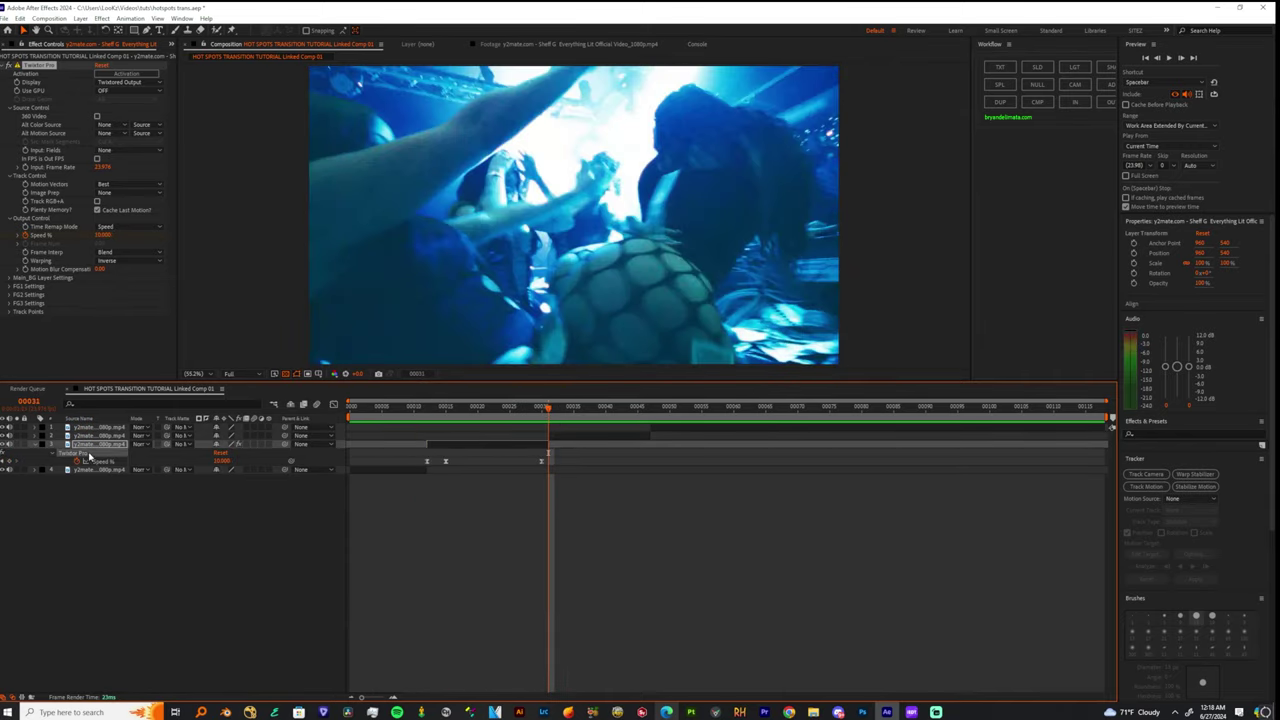
left_click(534, 464)
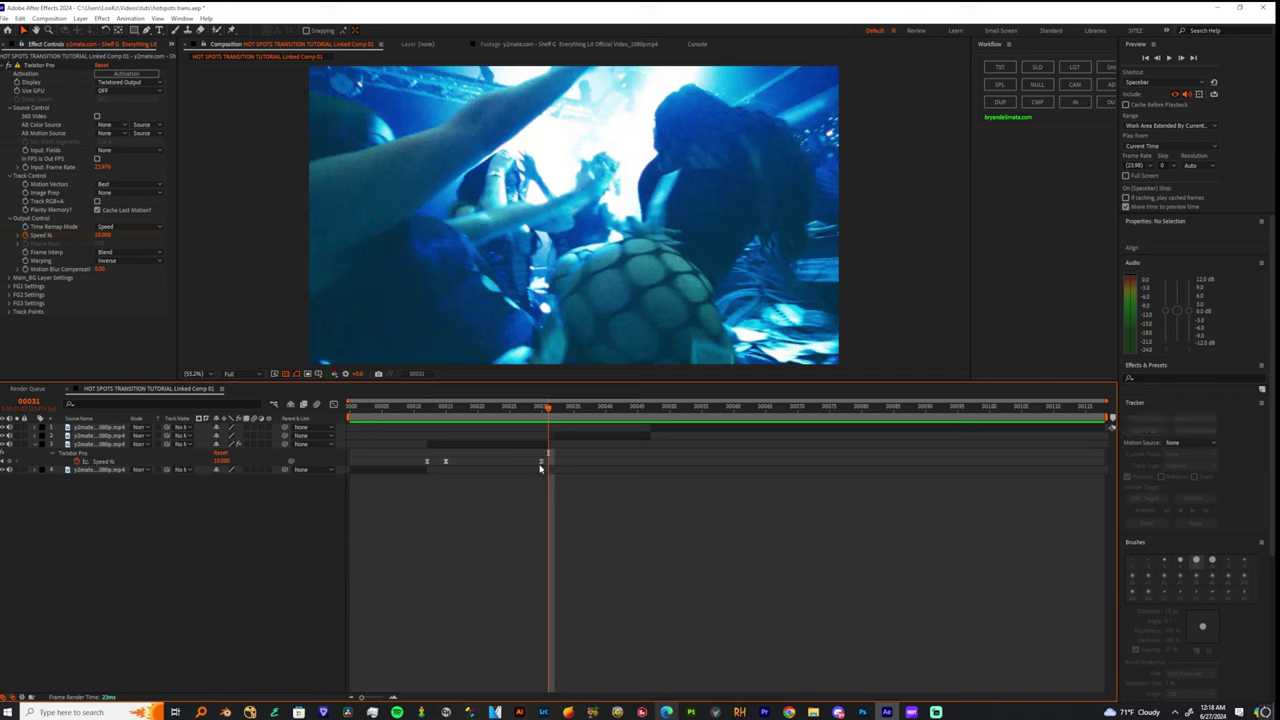
left_click_drag(542, 462, 524, 462)
left_click(521, 409)
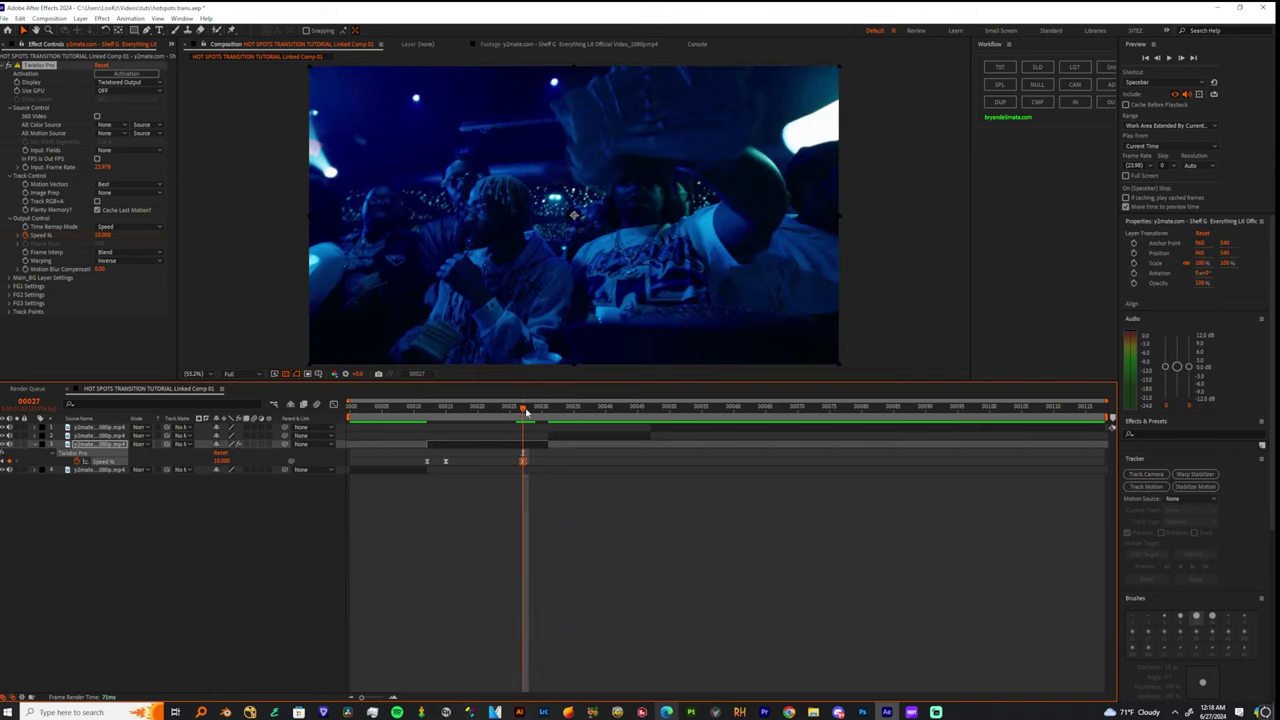
Step: Add a Speed % keyframe of 250 and place it at frame 31, where the clip ends
left_click_drag(526, 411, 542, 409)
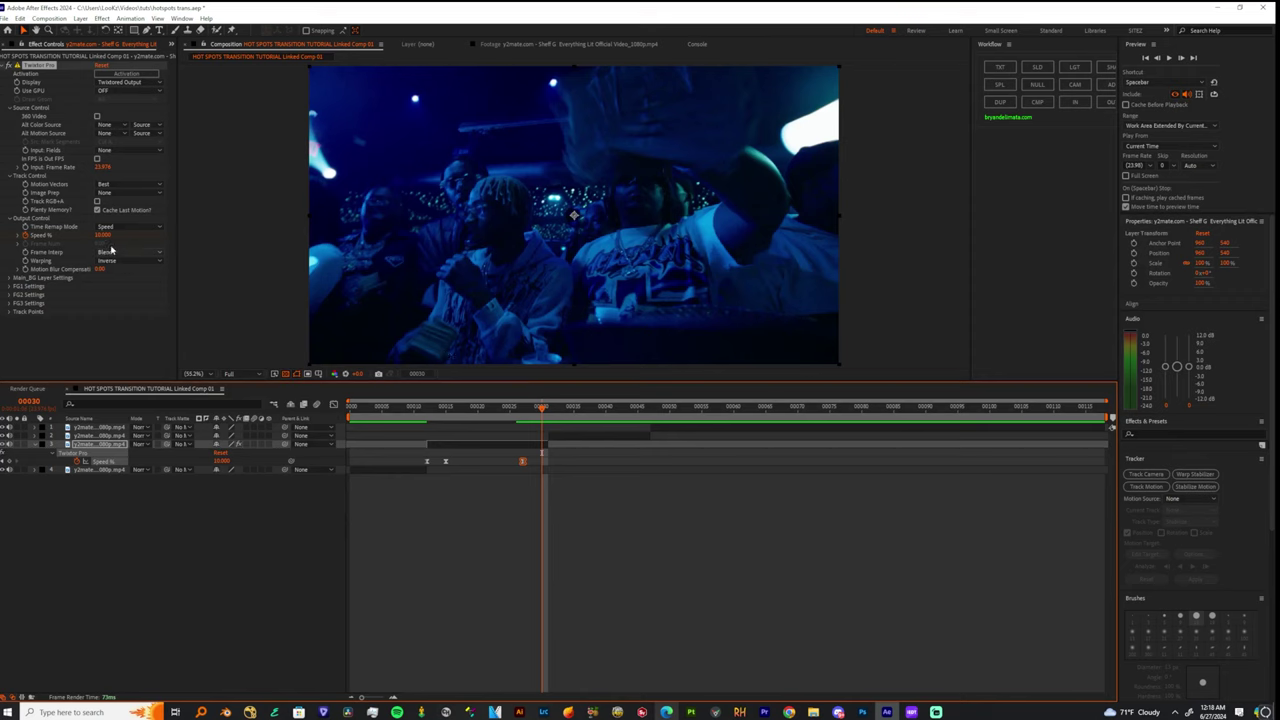
left_click(104, 235)
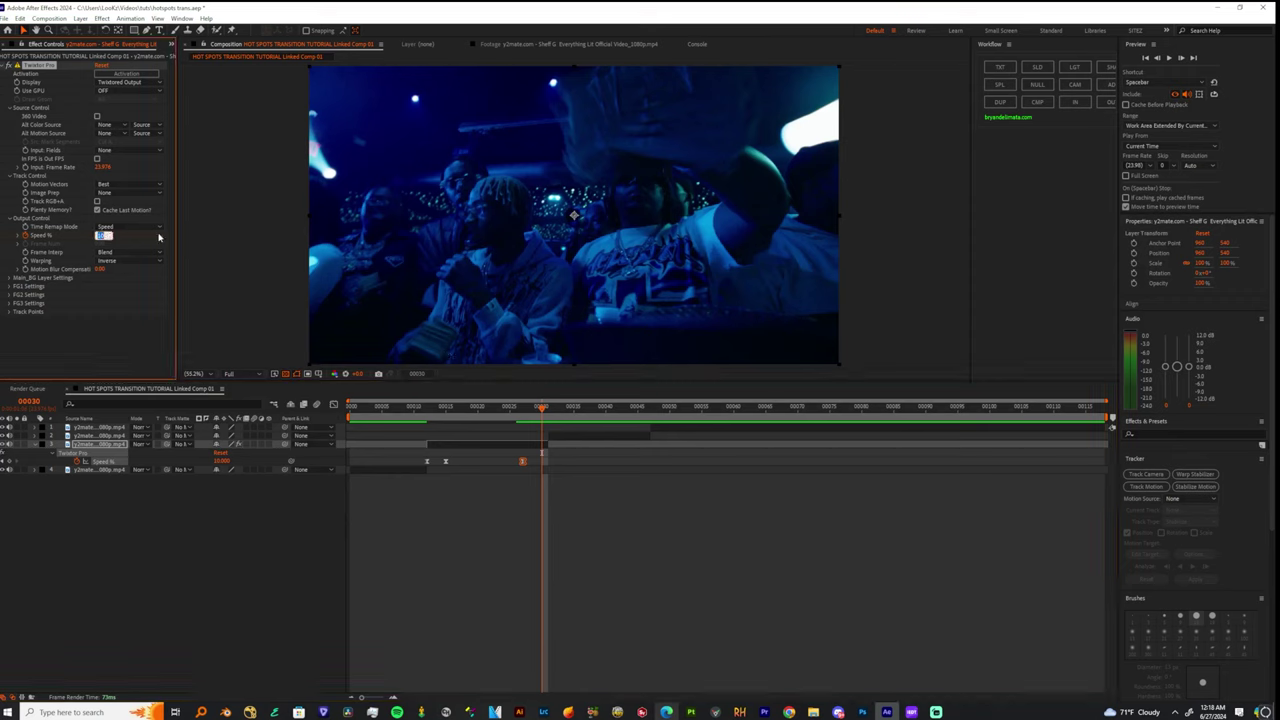
type("250")
key("Return")
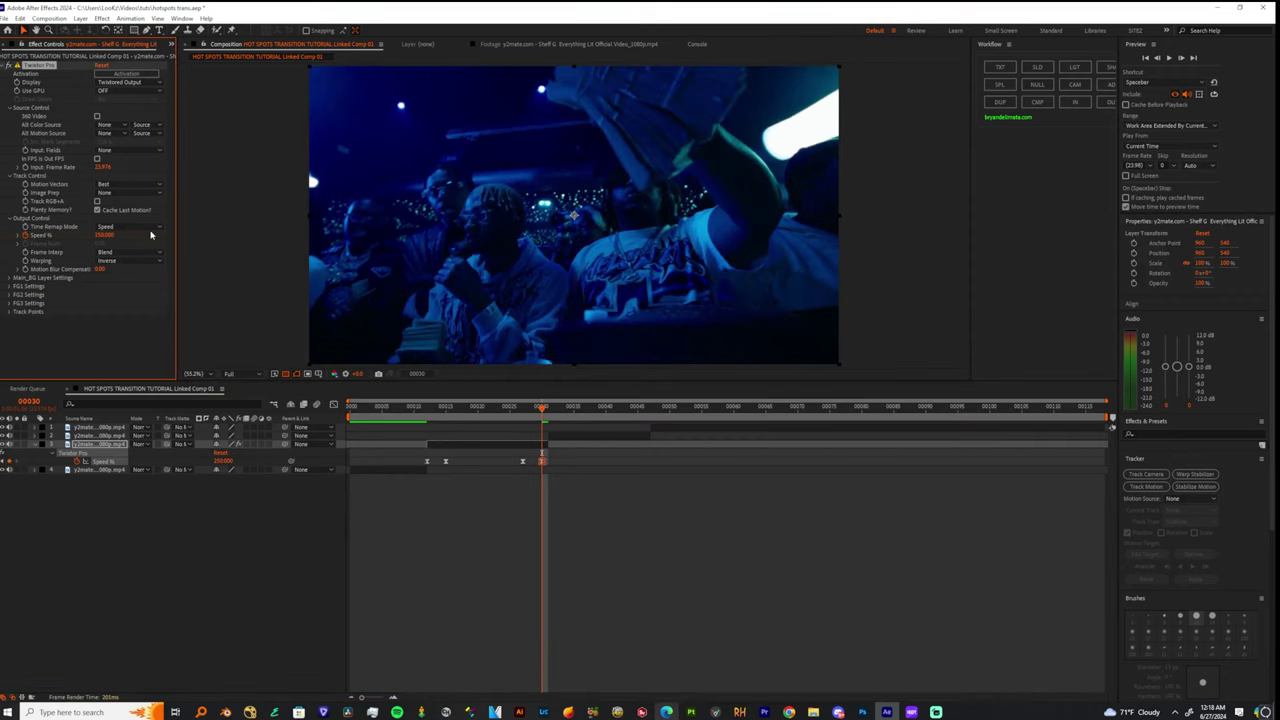
left_click_drag(542, 464, 548, 464)
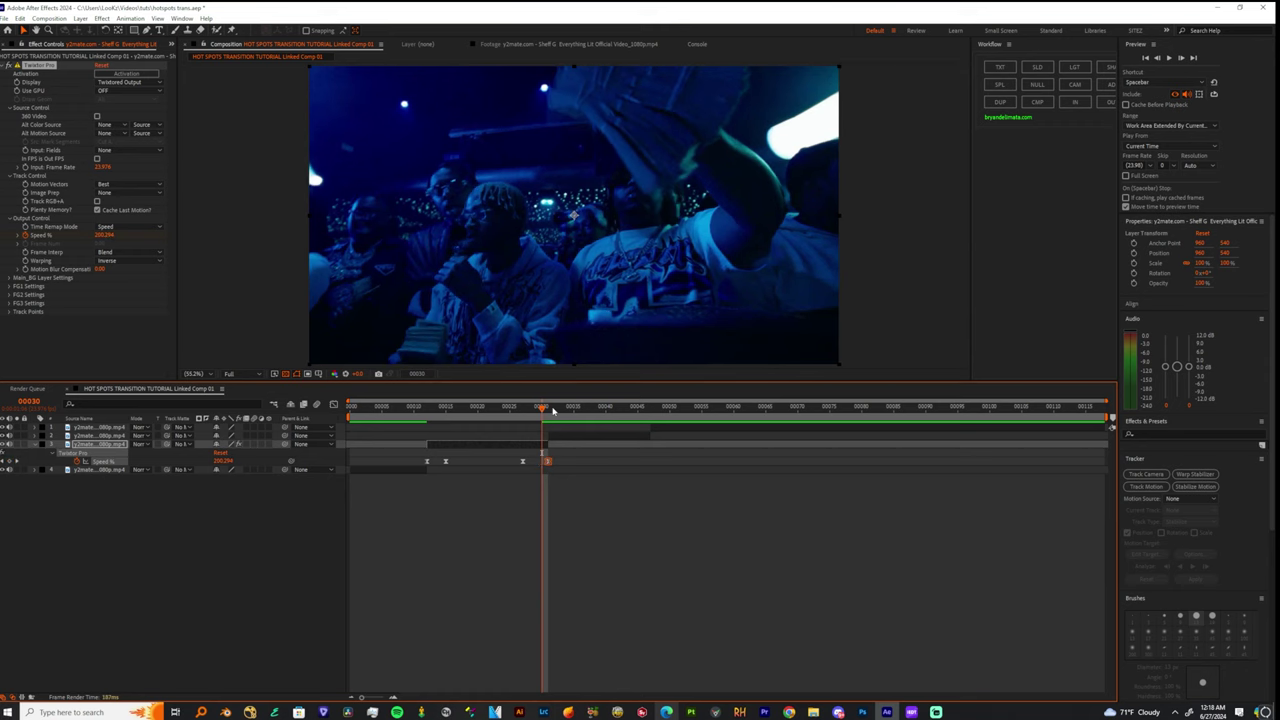
mouse_move(545, 410)
left_mouse_down()
mouse_move(531, 410)
mouse_move(560, 412)
mouse_move(523, 414)
mouse_move(571, 425)
mouse_move(549, 423)
left_mouse_up()
Step: Copy Twixtor Pro with its keyframes onto the clip starting at frame 31 and compress the pasted keyframes to end at frame 47
left_click(562, 436)
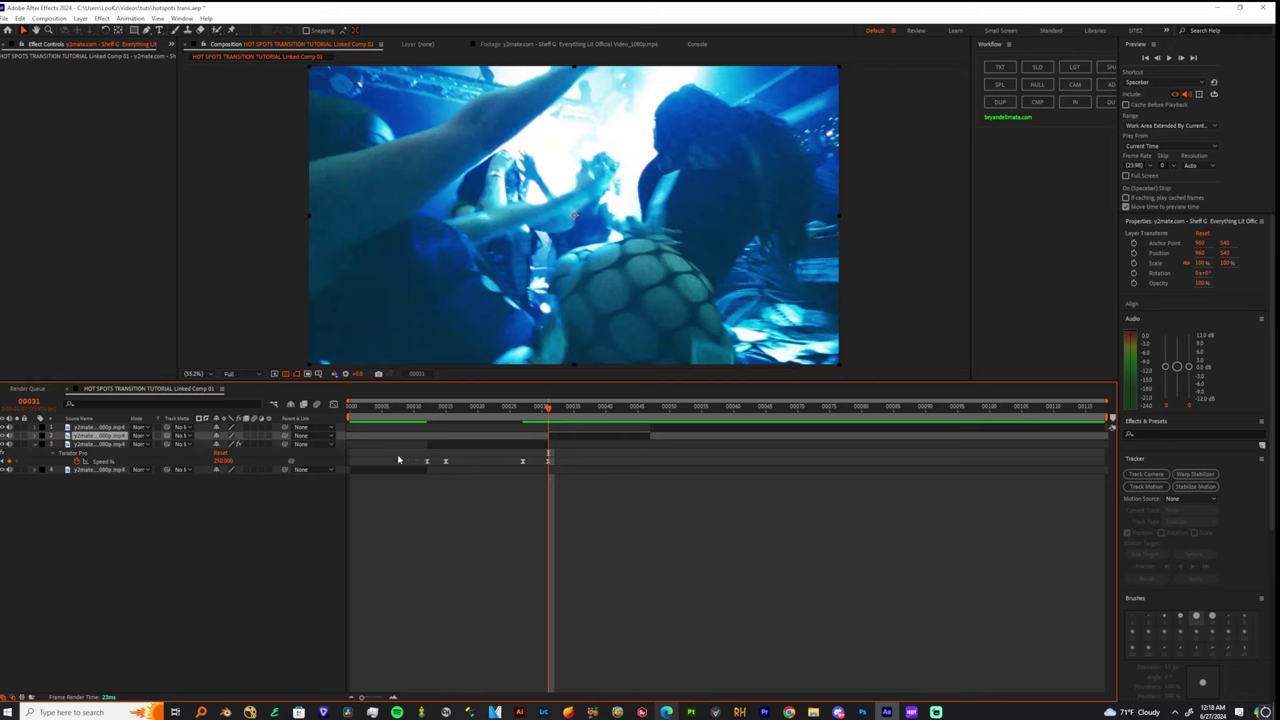
left_click(92, 459)
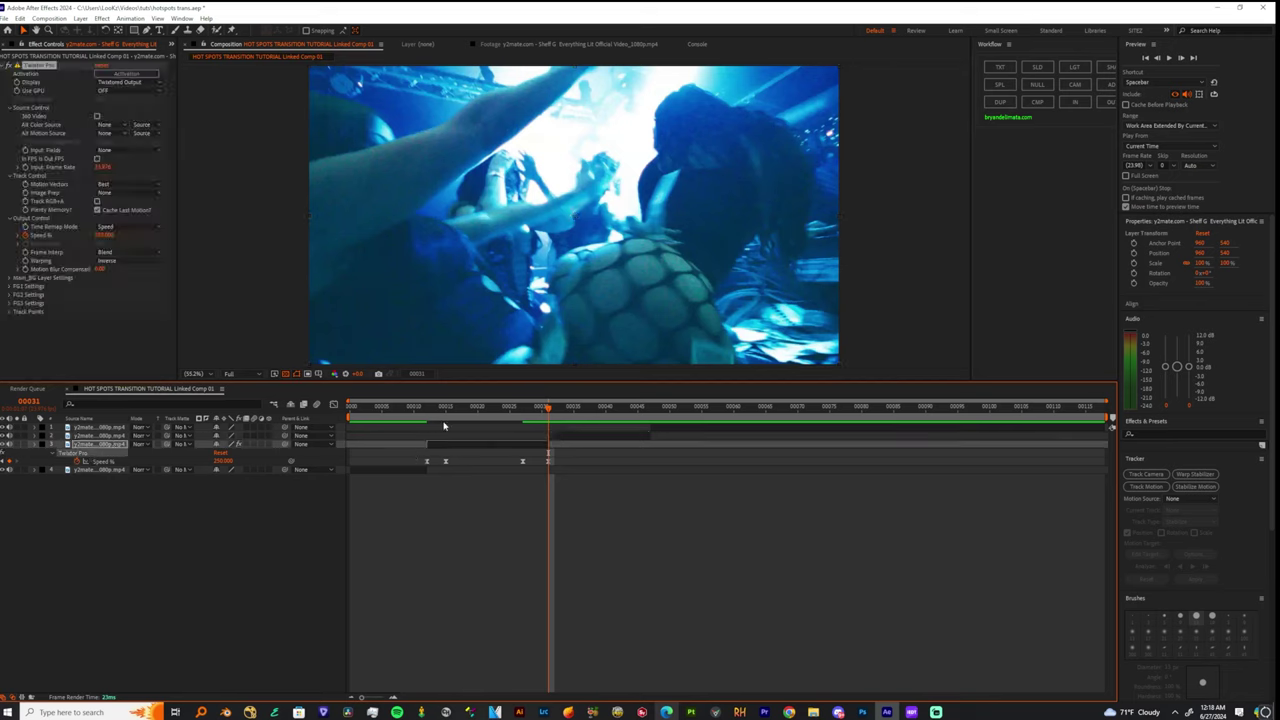
left_click(567, 439)
key("ctrl+v")
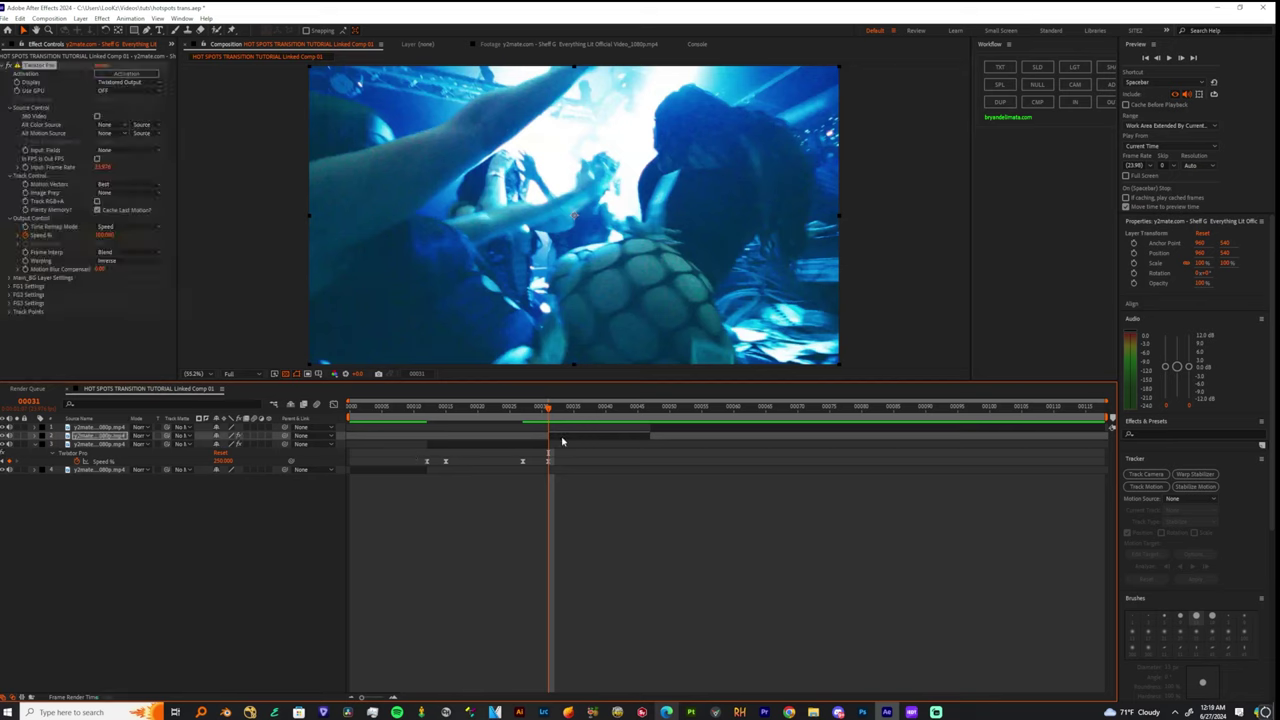
left_click_drag(690, 448, 540, 466)
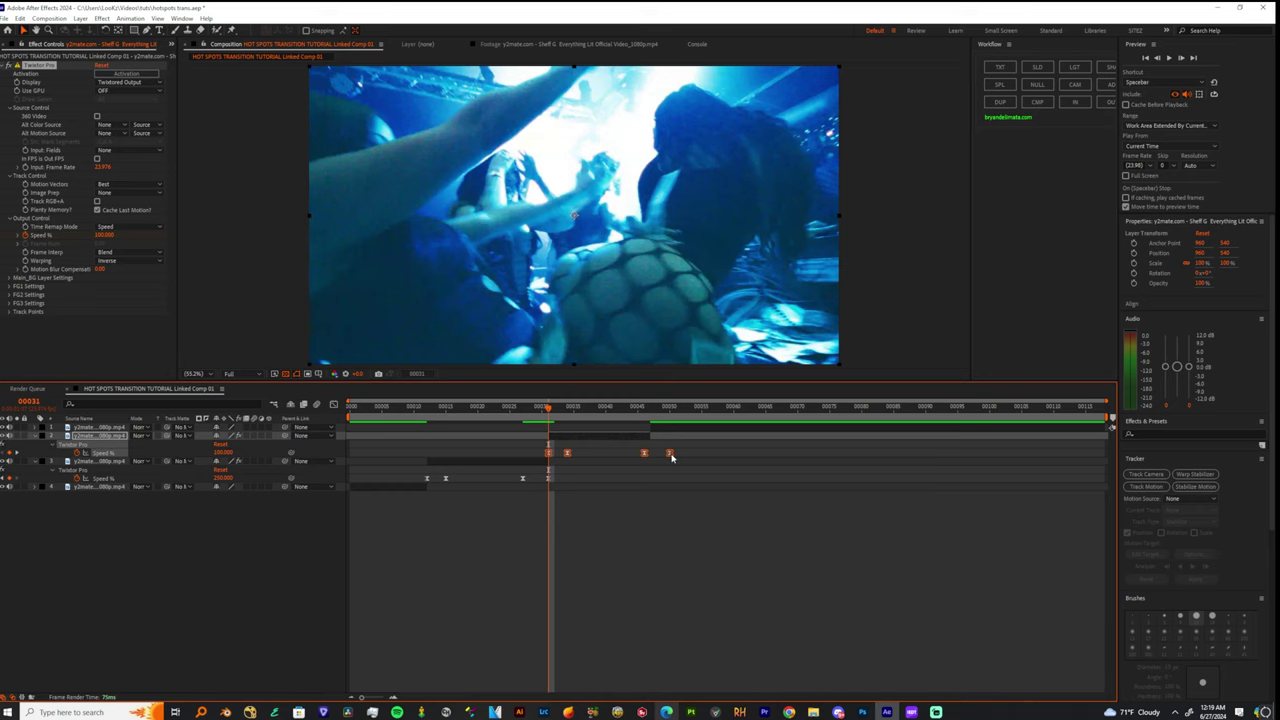
left_click_drag(671, 457, 650, 455)
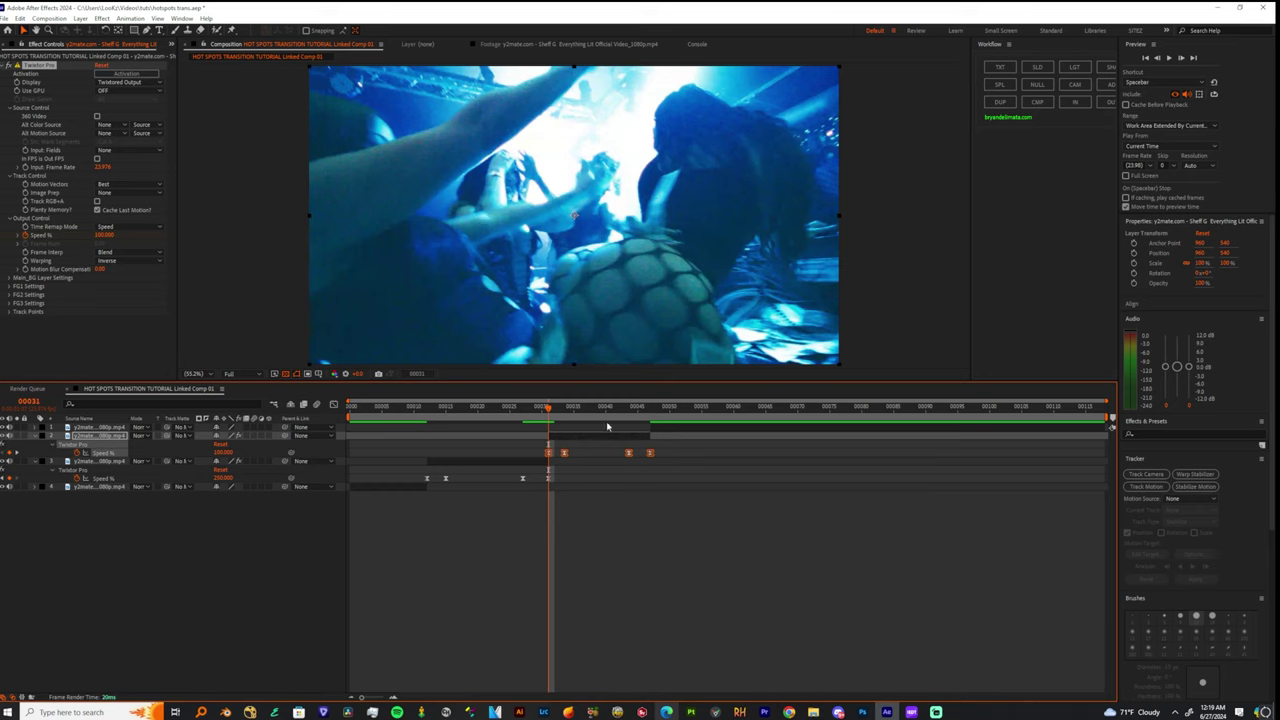
Step: Play back the retimed clips to review the speed ramps across the cuts
left_click(461, 407)
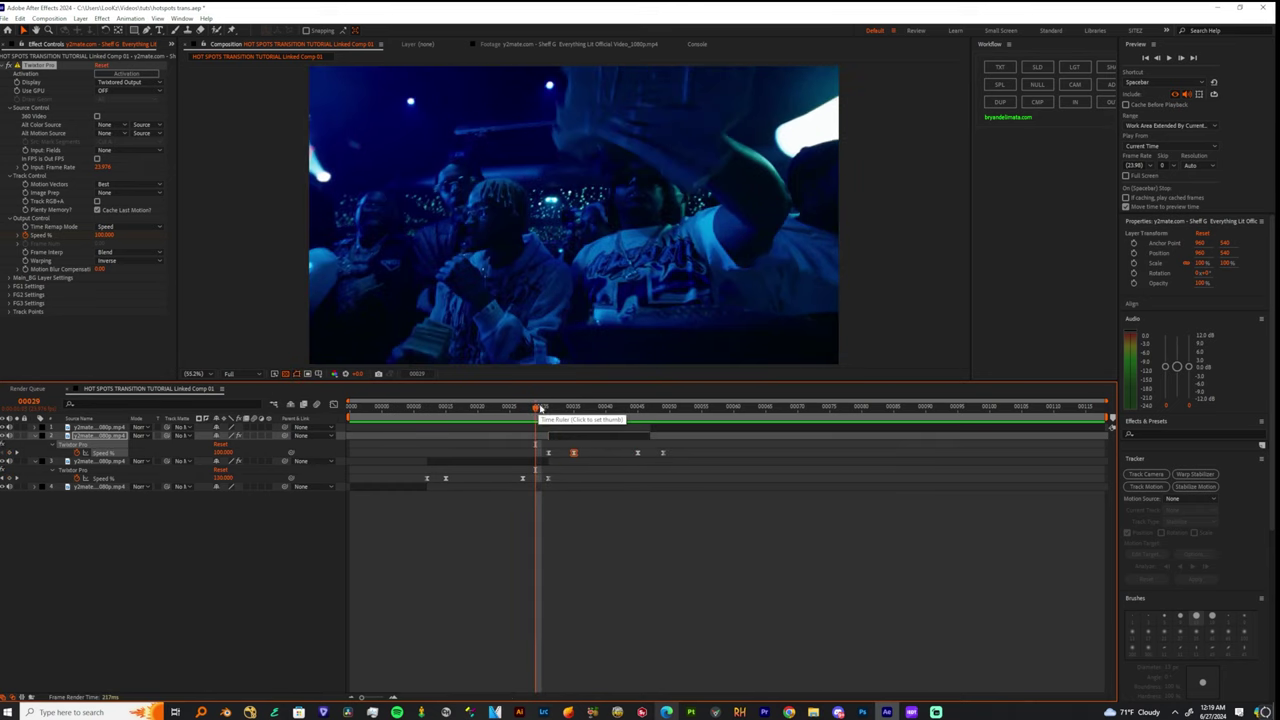
key("space")
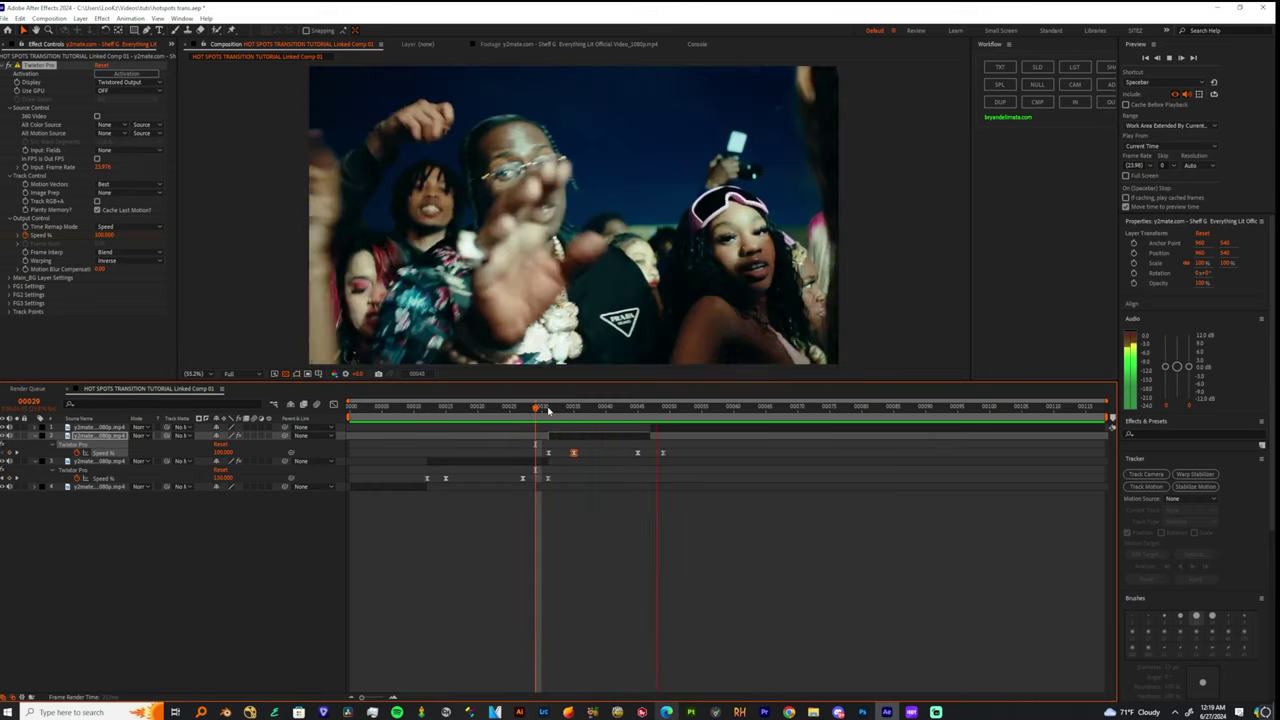
left_click_drag(548, 410, 574, 414)
Step: Add an adjustment layer across frames 12 to 47 and apply the S_Hotspots effect to it
left_click(408, 414)
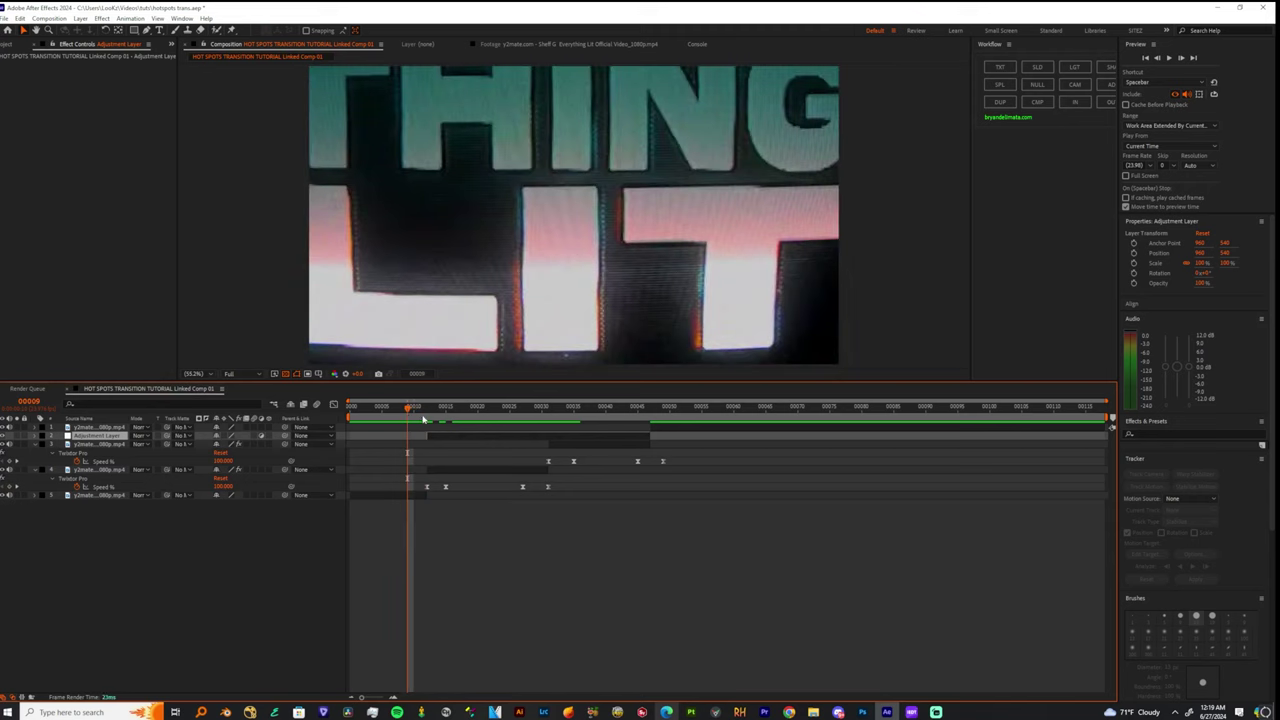
left_click_drag(423, 414, 502, 427)
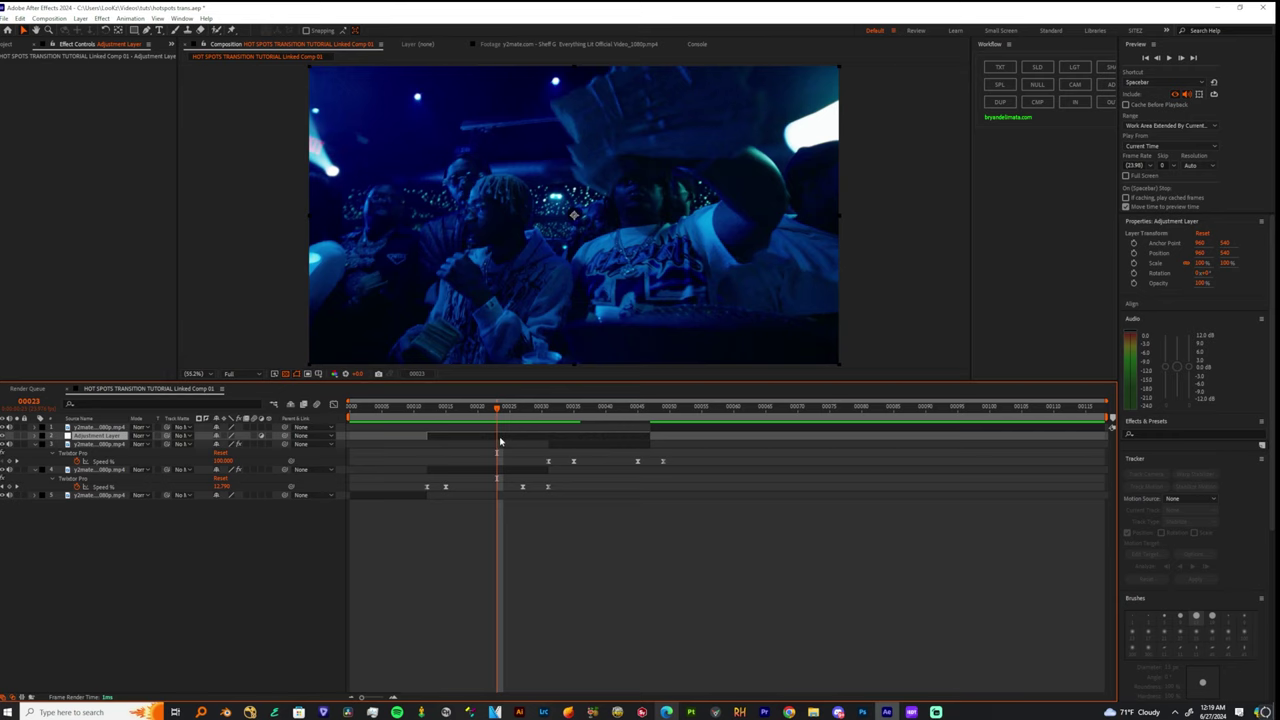
key("ctrl+space")
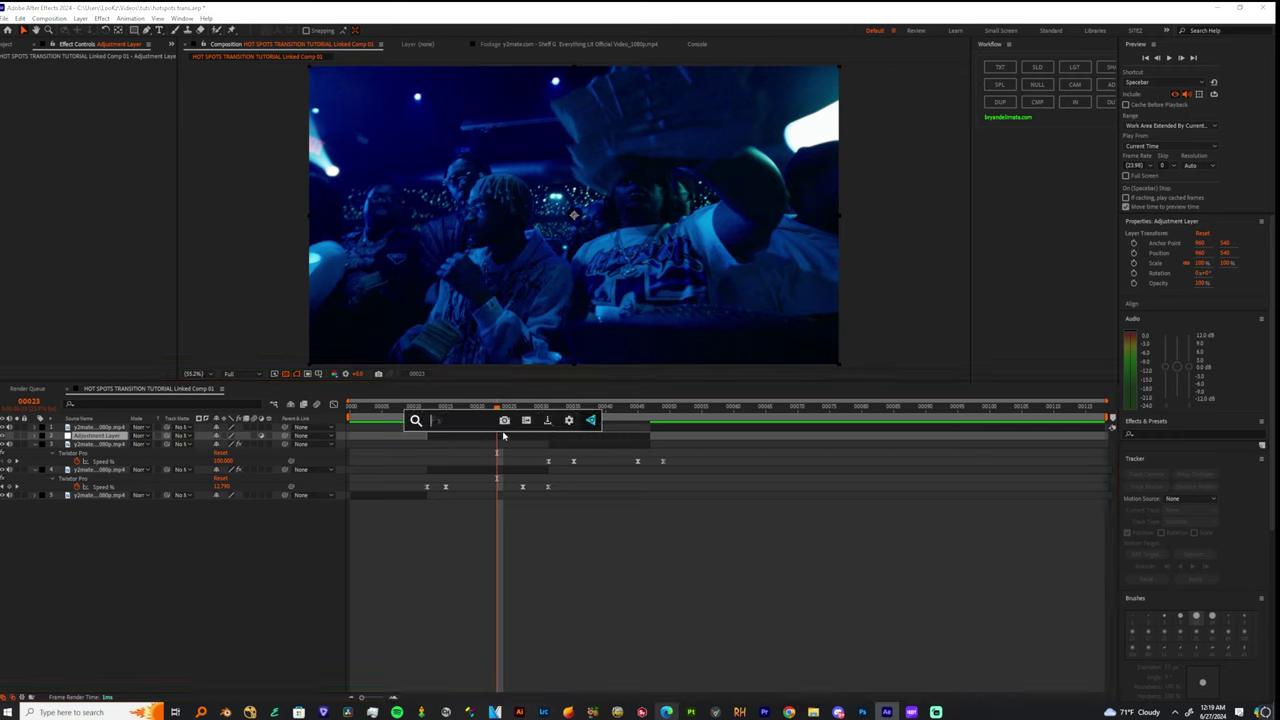
type("hot")
key("Down")
key("Return")
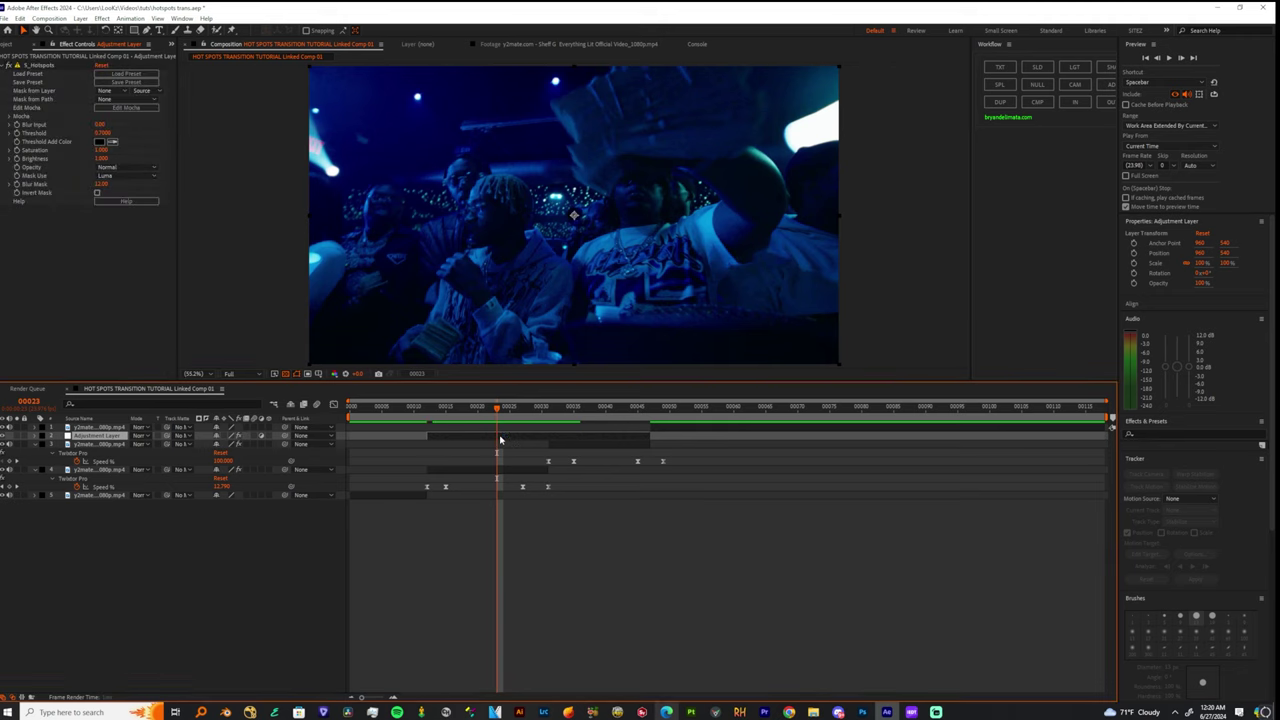
Step: Set S_Hotspots Threshold to 1 at frame 31 and start keyframing it there
key("space")
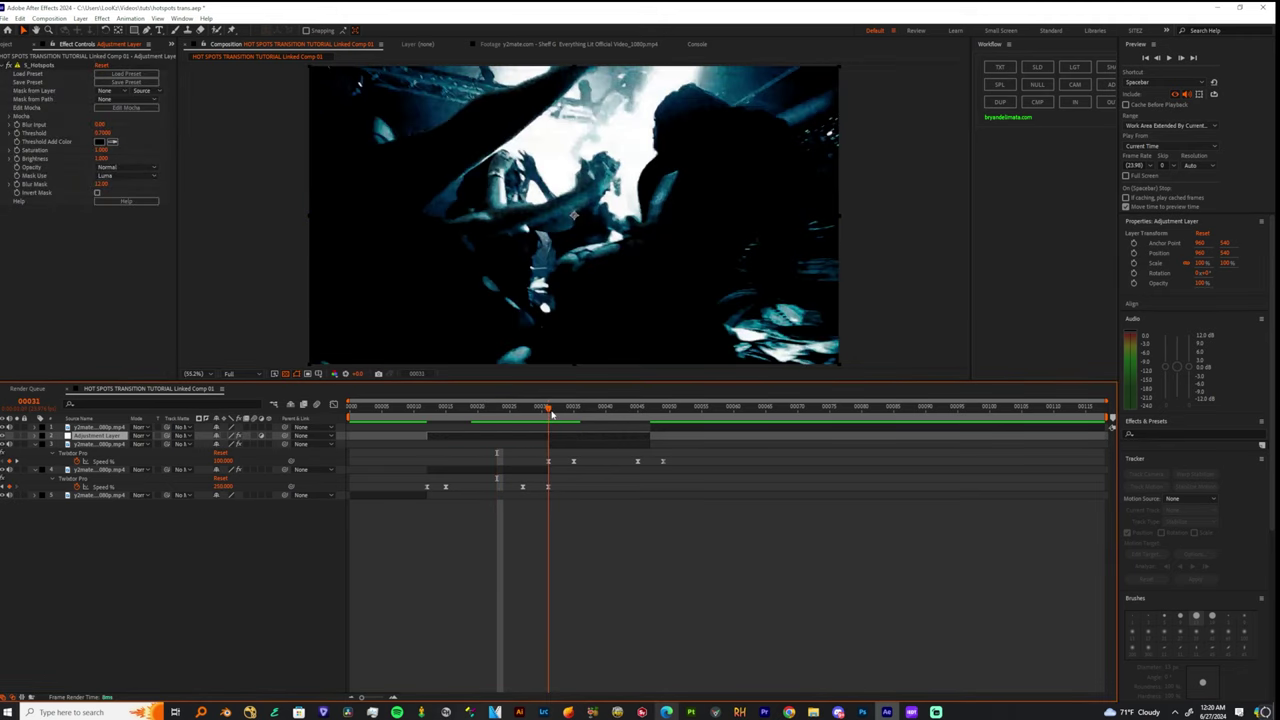
key("space")
left_click(101, 132)
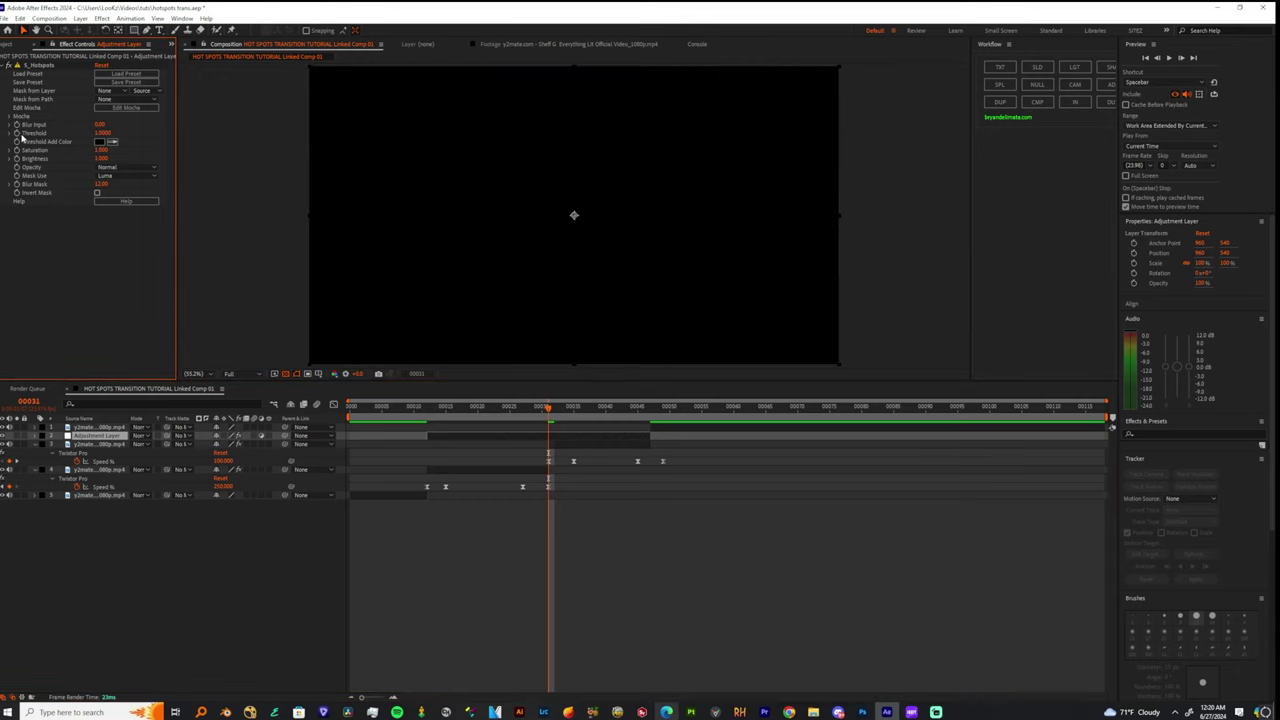
left_click(17, 133)
Step: Add S_Hotspots Threshold keyframes of 0 at frames 23 and 41
left_click_drag(548, 409, 497, 409)
left_click(100, 133)
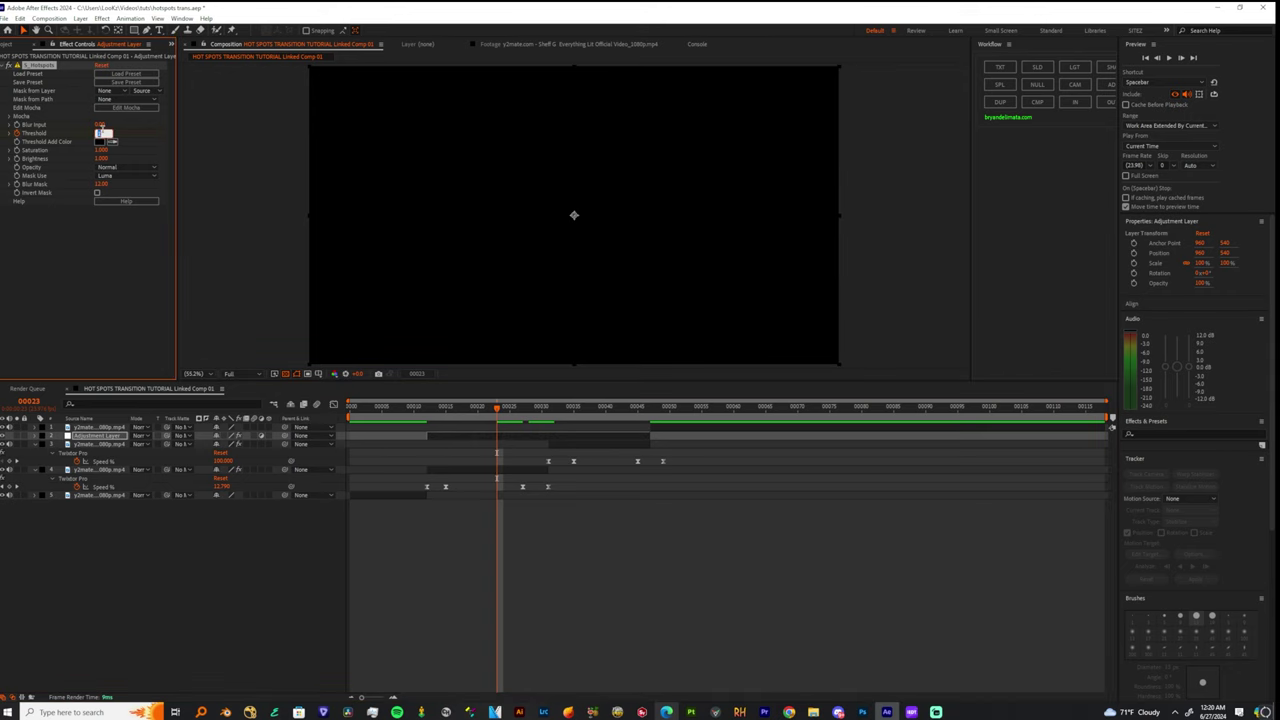
key("Return")
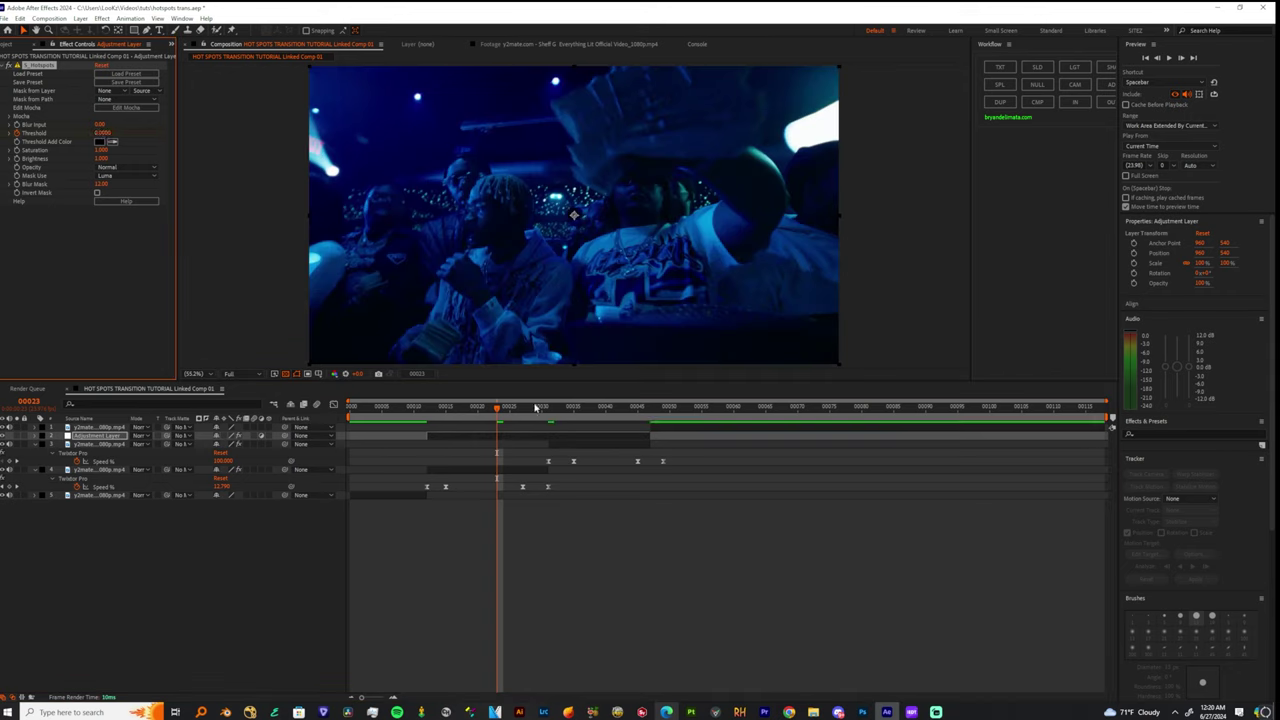
key("space")
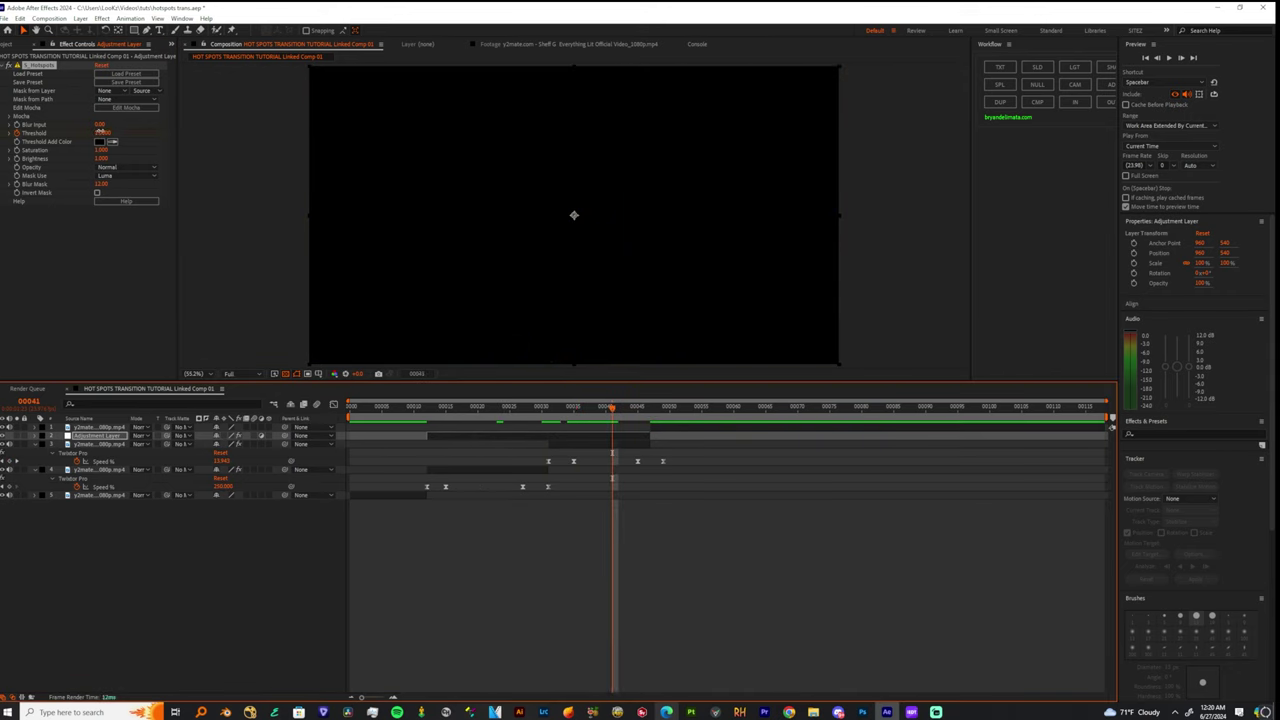
left_click(100, 133)
left_click(552, 408)
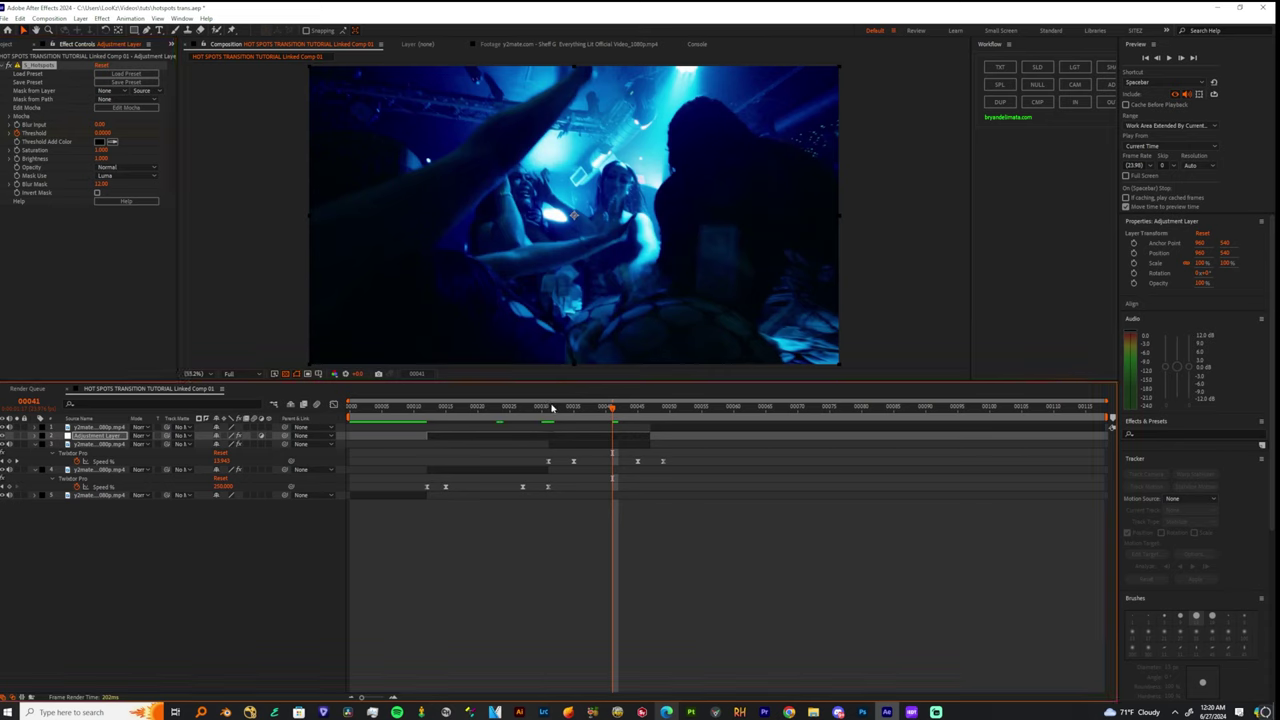
Step: Apply the Deep Glow effect to the adjustment layer at frame 31 and reveal the layer's keyframed properties
left_click_drag(548, 408, 543, 442)
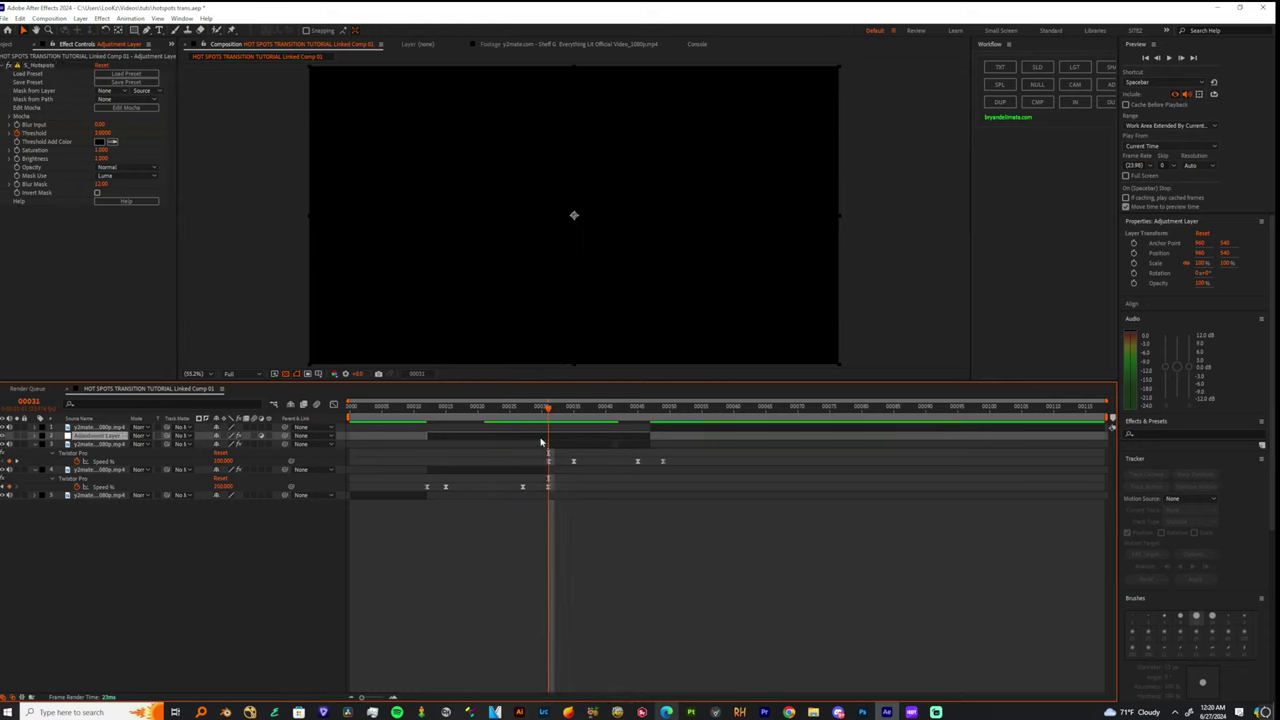
key("ctrl+space")
type("deep")
key("Return")
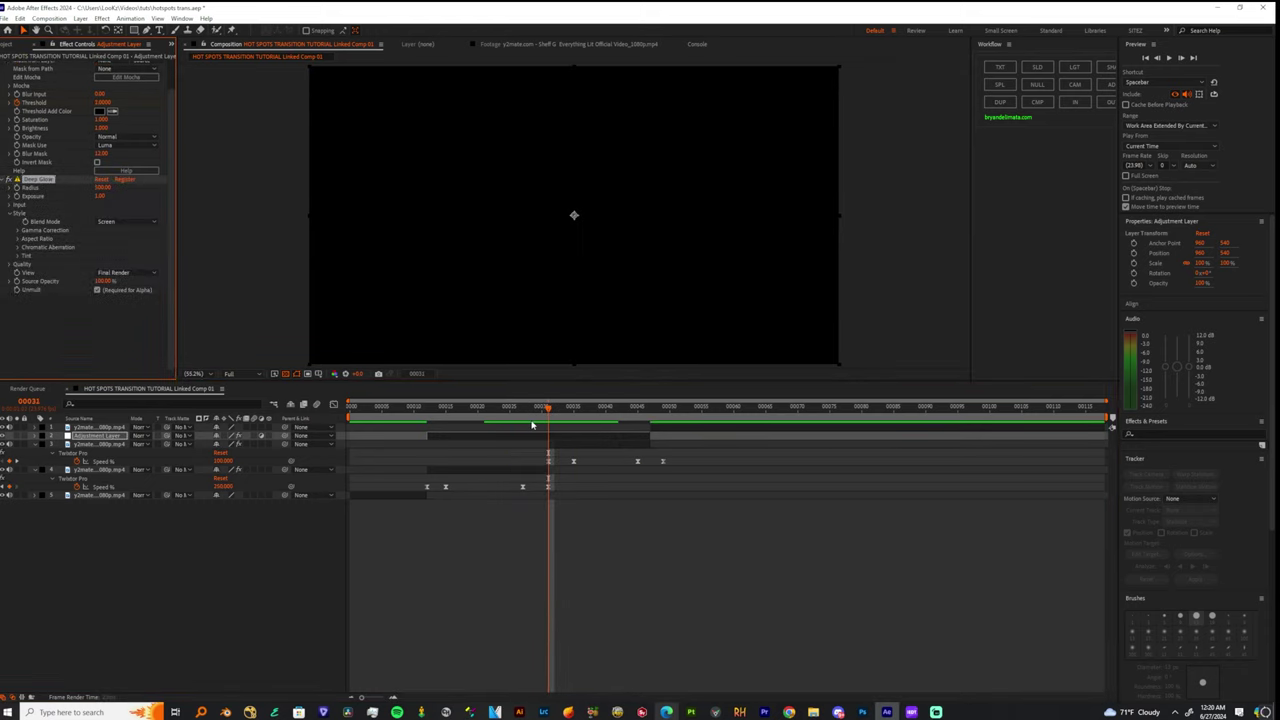
key("u")
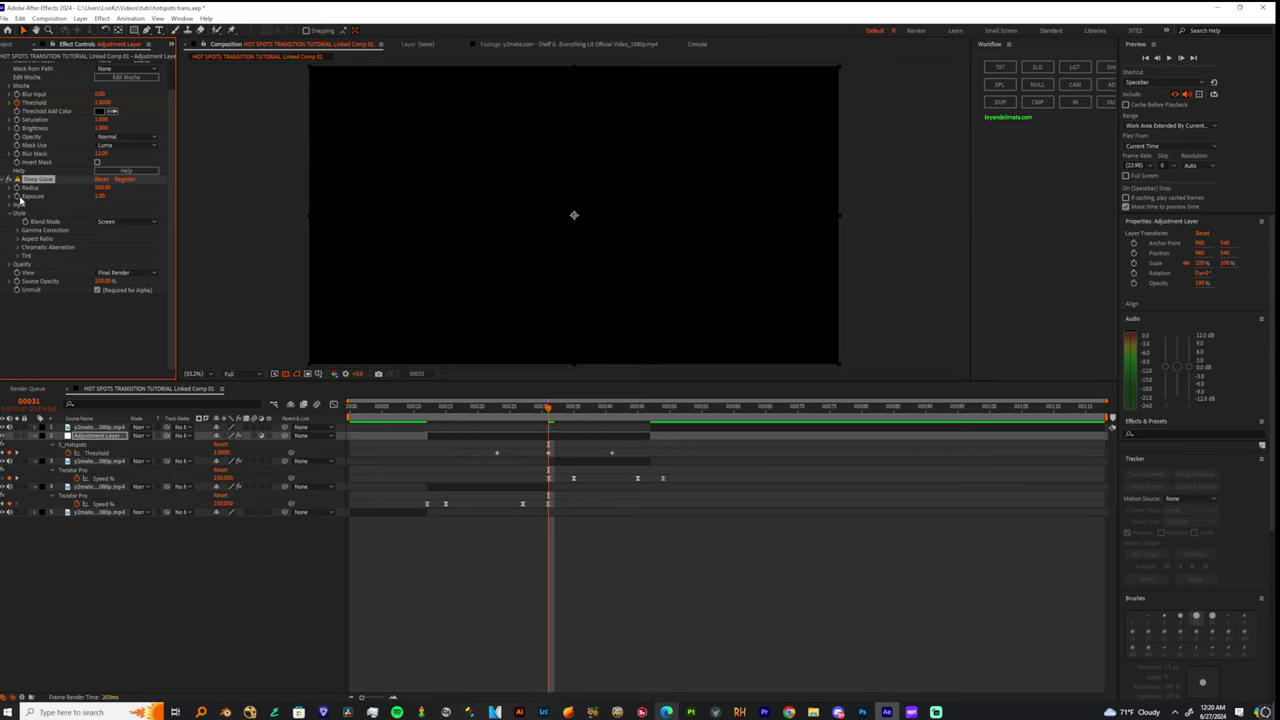
Step: Keyframe Deep Glow's Exposure at 1 on frame 31 and 0 on frame 23, with the layer's keyframes shown
left_click_drag(549, 409, 497, 412)
left_click(96, 452)
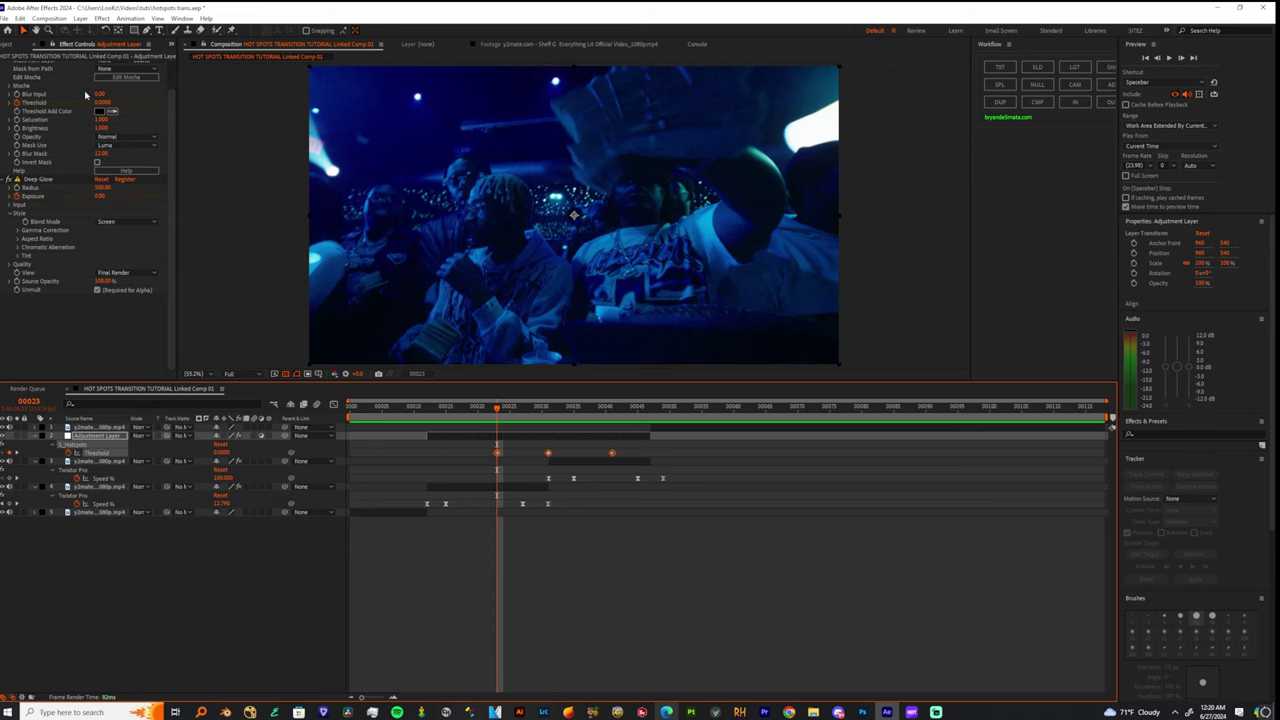
scroll(83, 133, "up", 1)
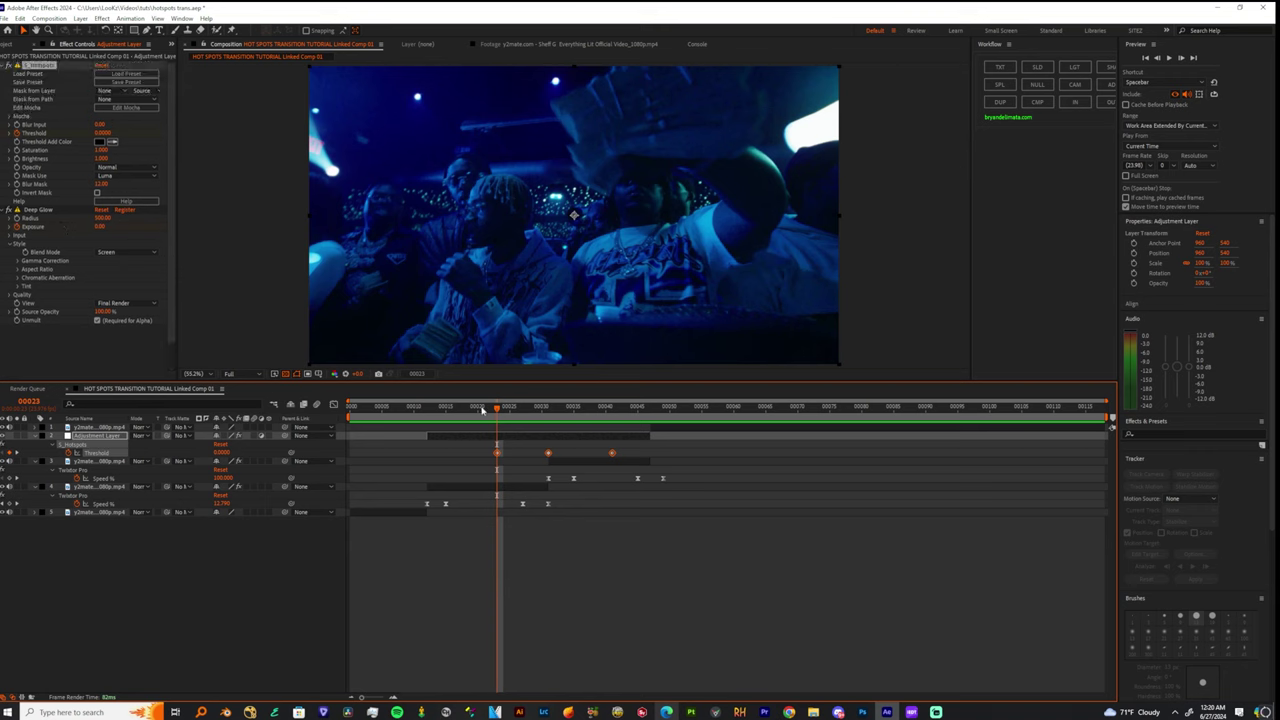
key("u")
key("u")
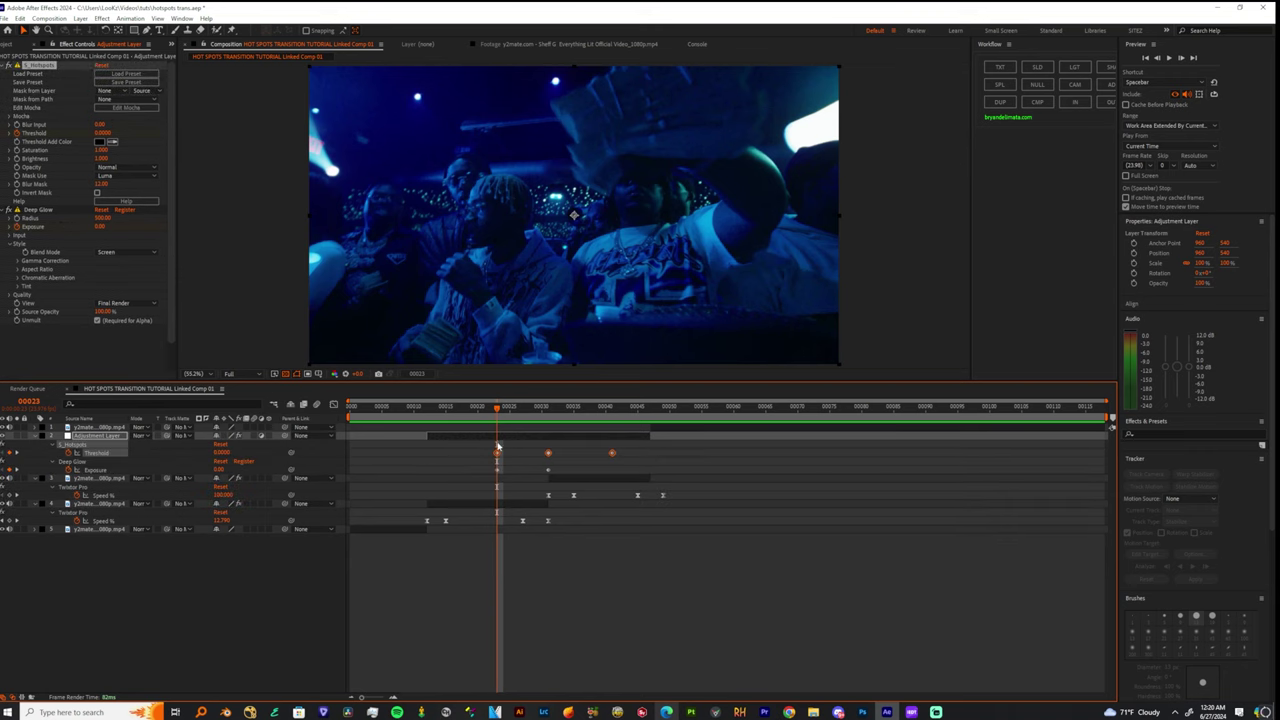
Step: Add a Deep Glow Exposure keyframe of 0 at frame 40
left_click_drag(500, 410, 528, 423)
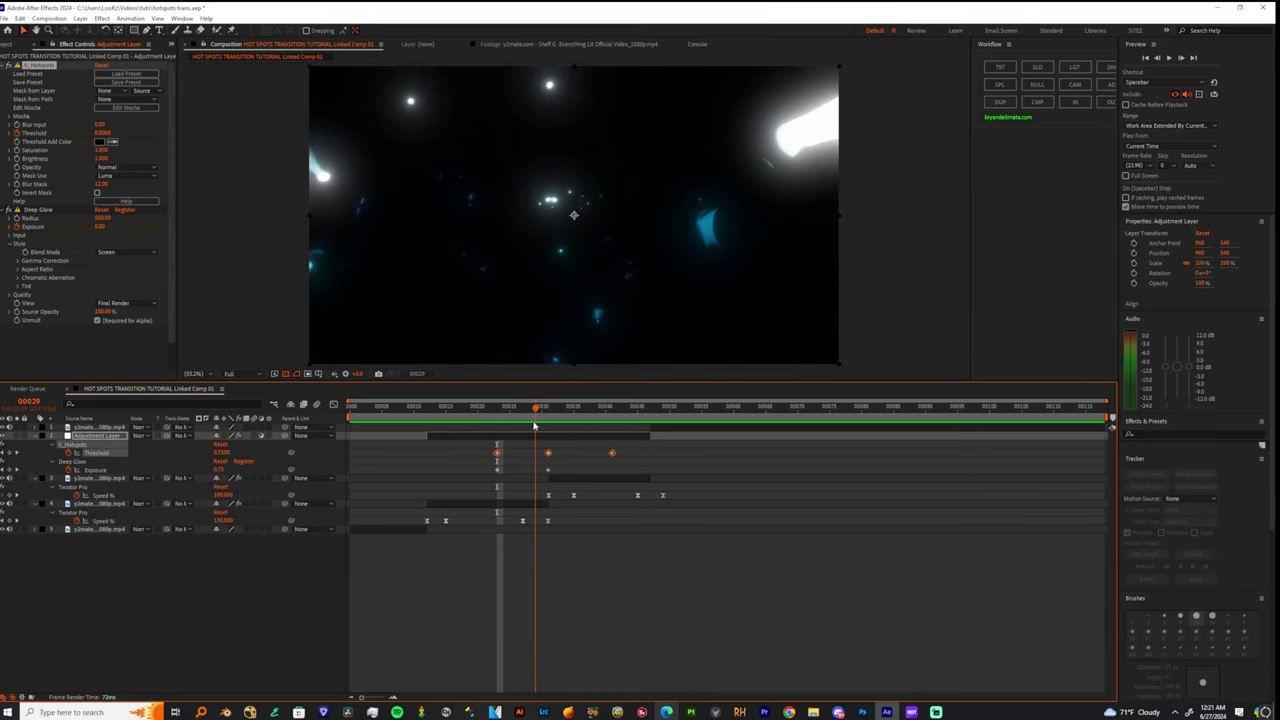
left_click_drag(539, 427, 603, 443)
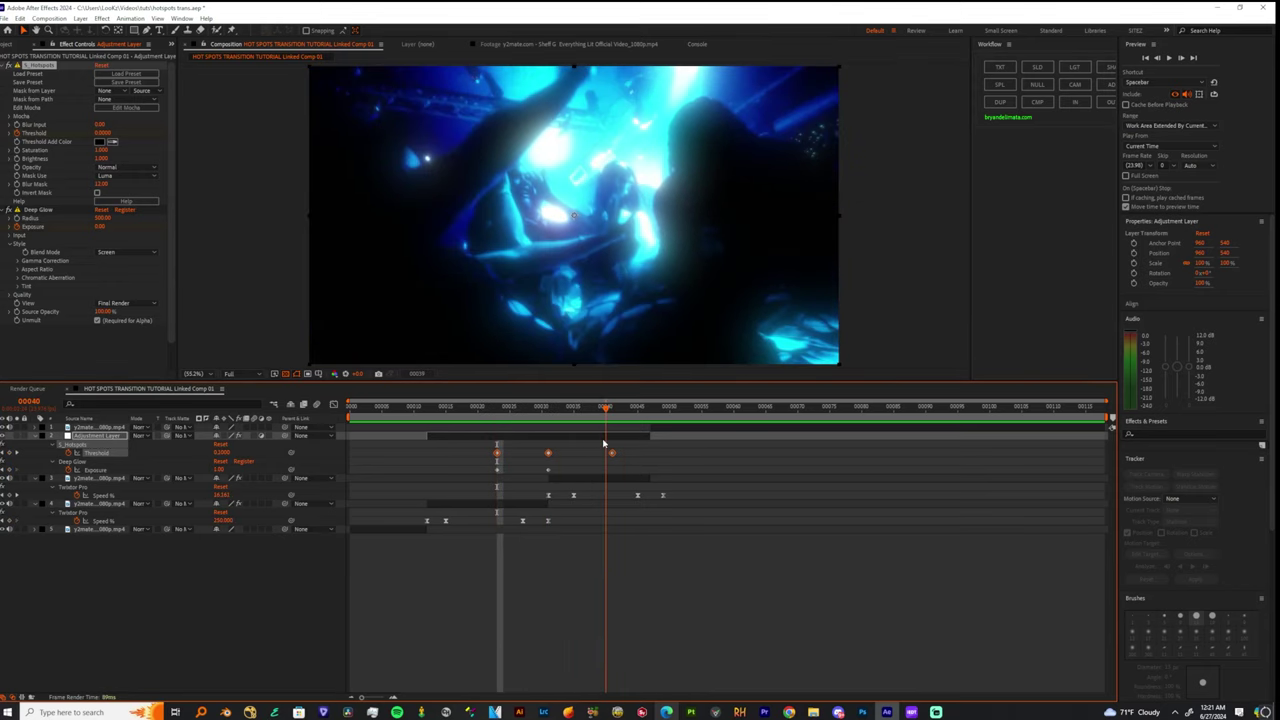
left_click(100, 227)
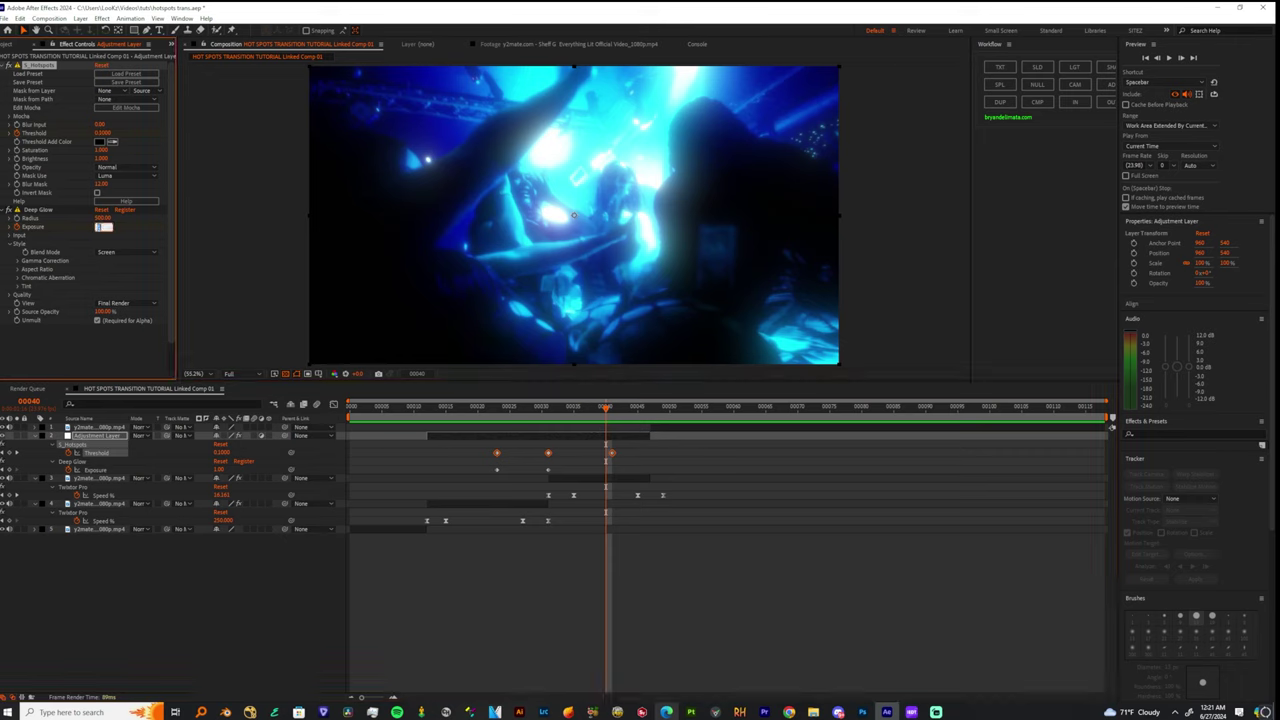
type("0")
key("Return")
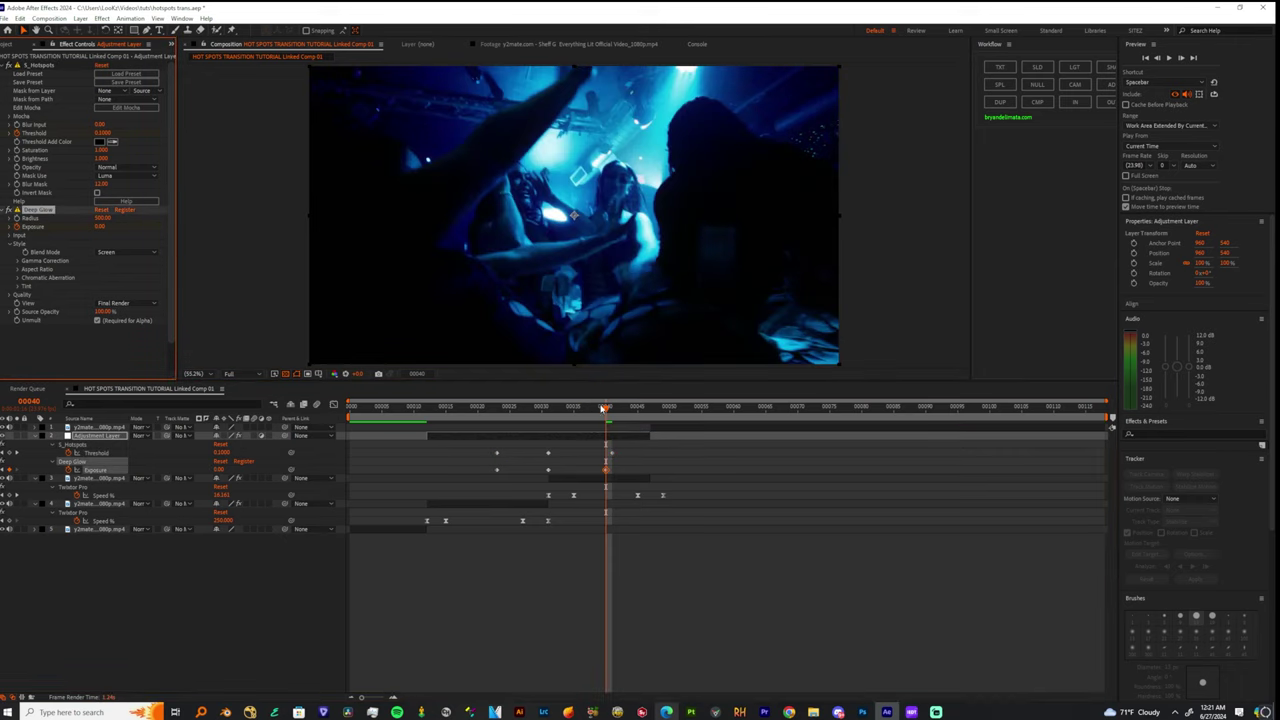
Step: Add a second adjustment layer across frames 12 to 47 and apply the "flicker n defocus" preset to it
left_click_drag(603, 408, 430, 422)
left_click(1105, 102)
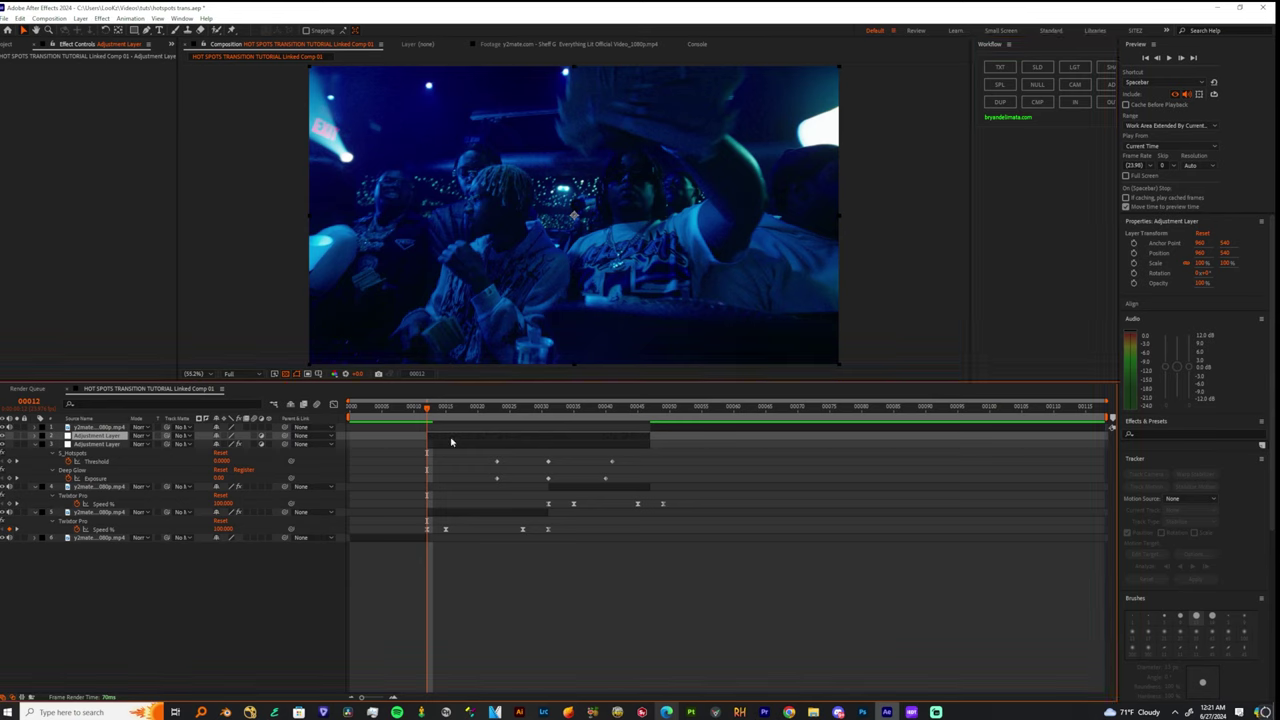
key("ctrl+space")
type("fli")
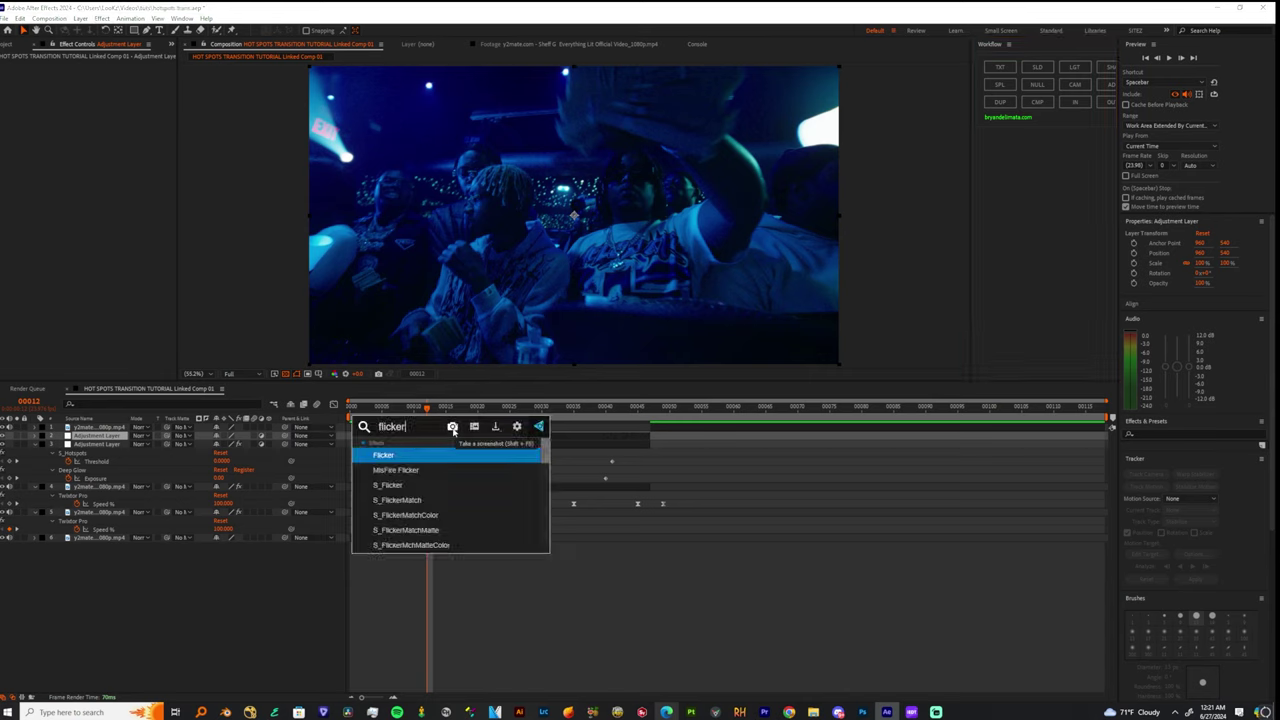
key("Return")
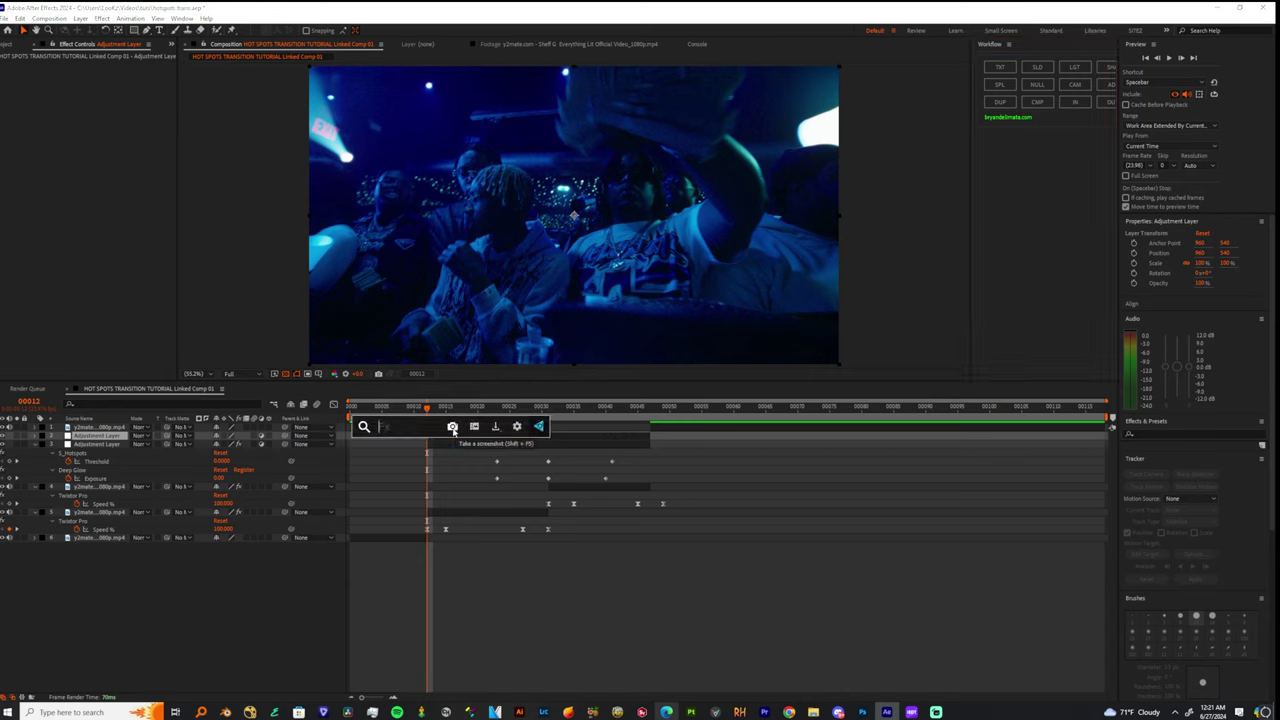
type("defocus")
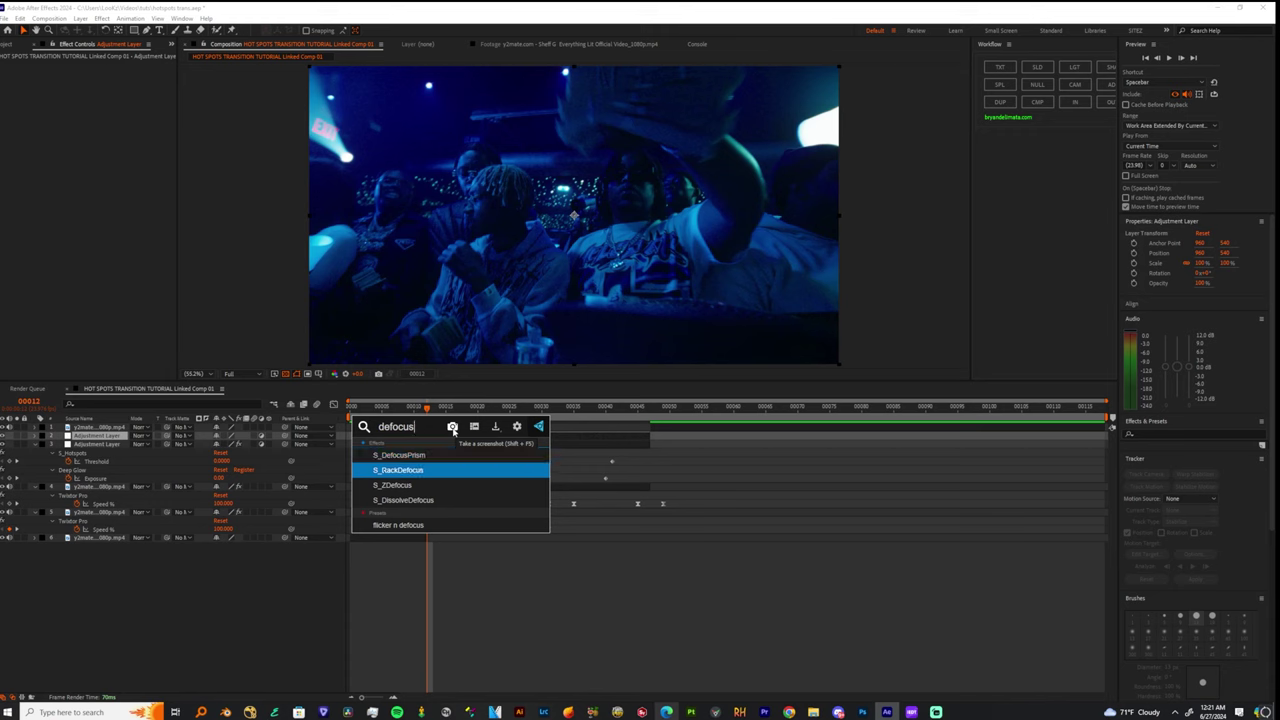
key("Down")
key("Down")
key("Down")
key("Return")
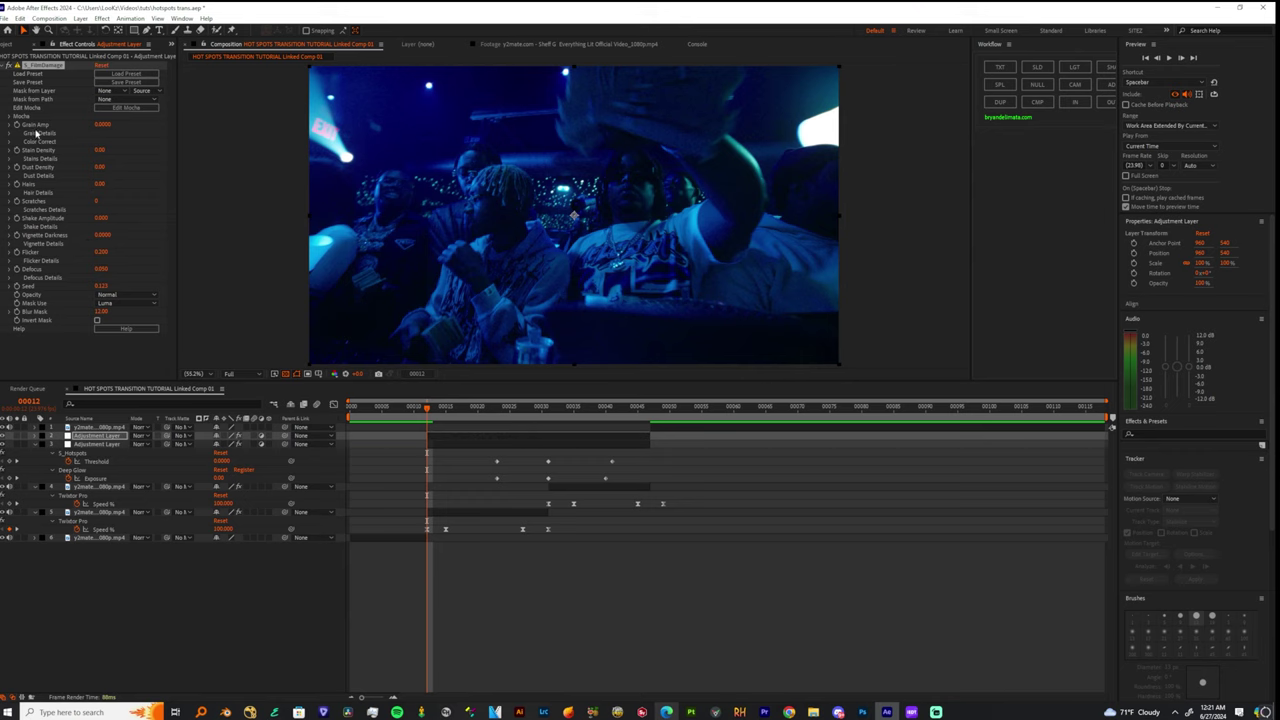
Step: Review the S_FilmDamage settings and preview their flicker and defocus on the clips
left_click(34, 126)
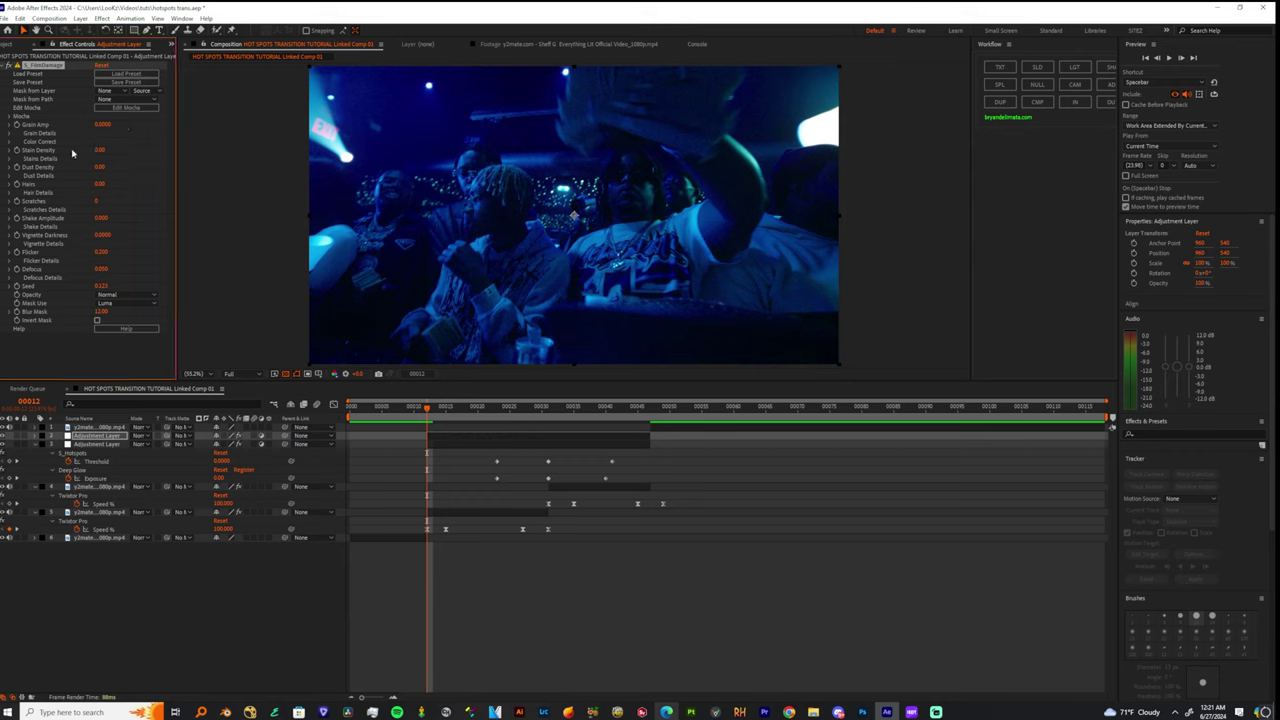
left_click(51, 154)
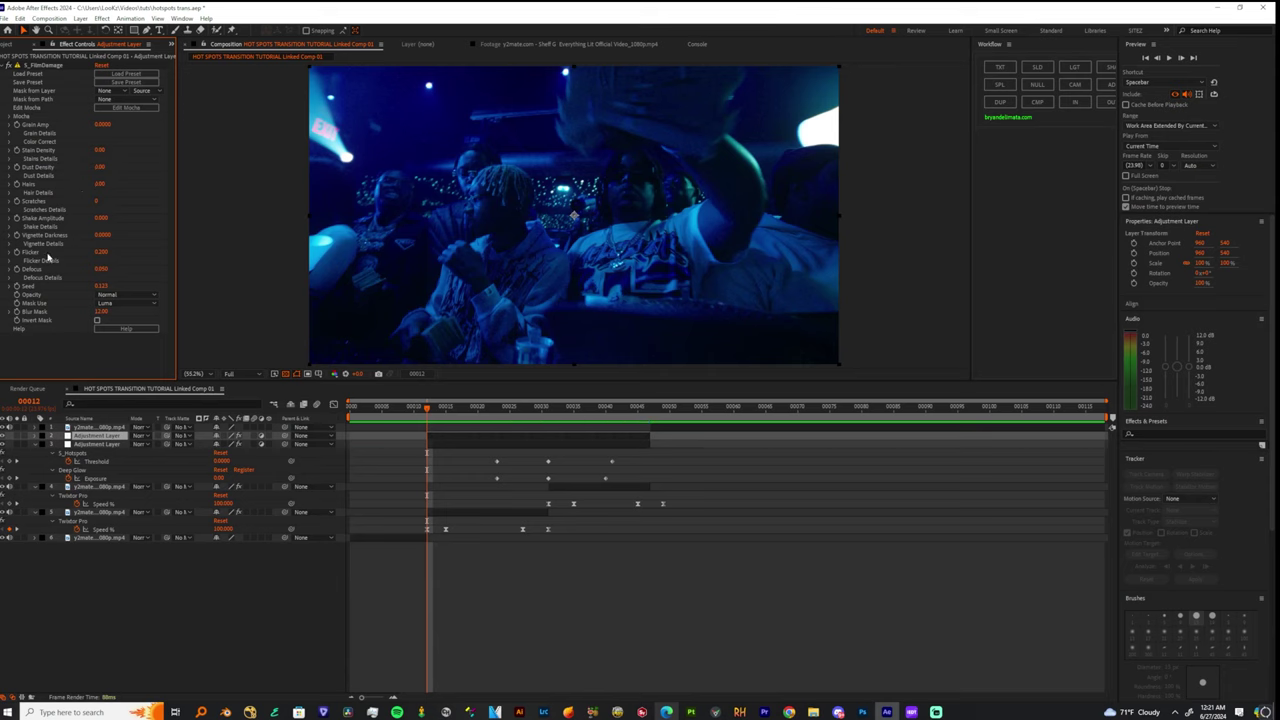
left_click(102, 255)
key("space")
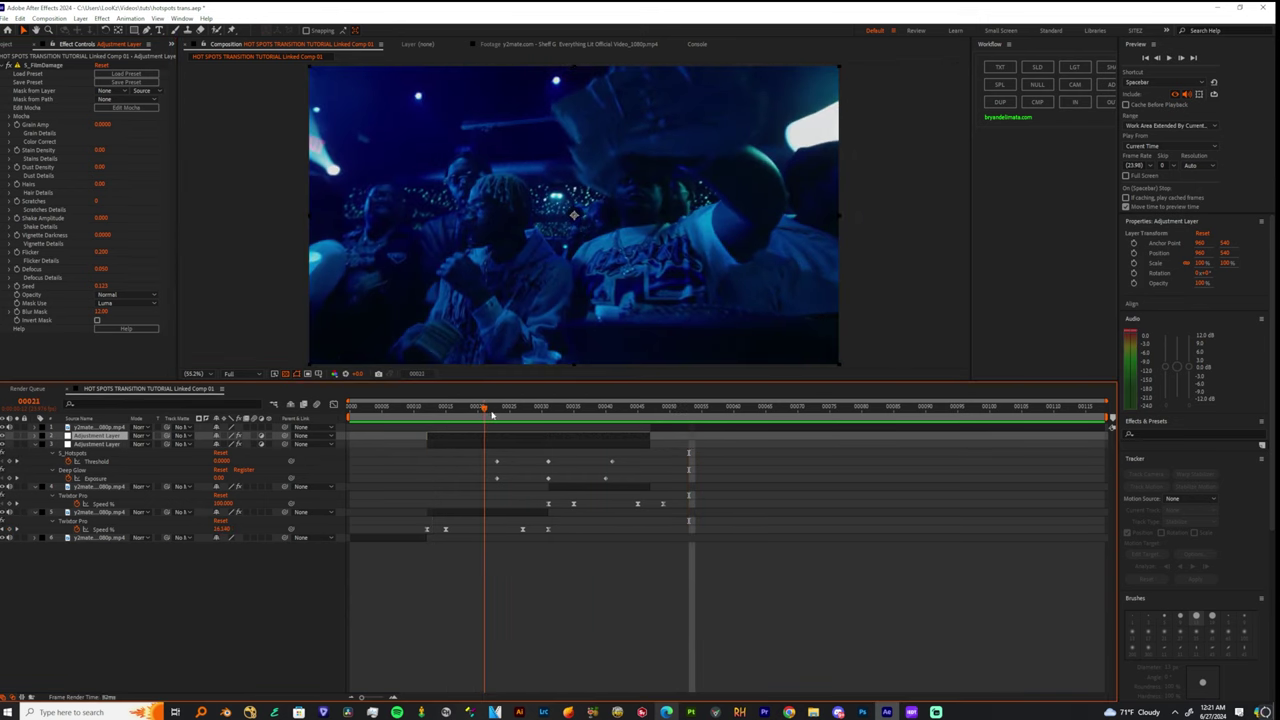
Step: Set the S_FilmDamage Flicker amount to 0.5
left_click(102, 286)
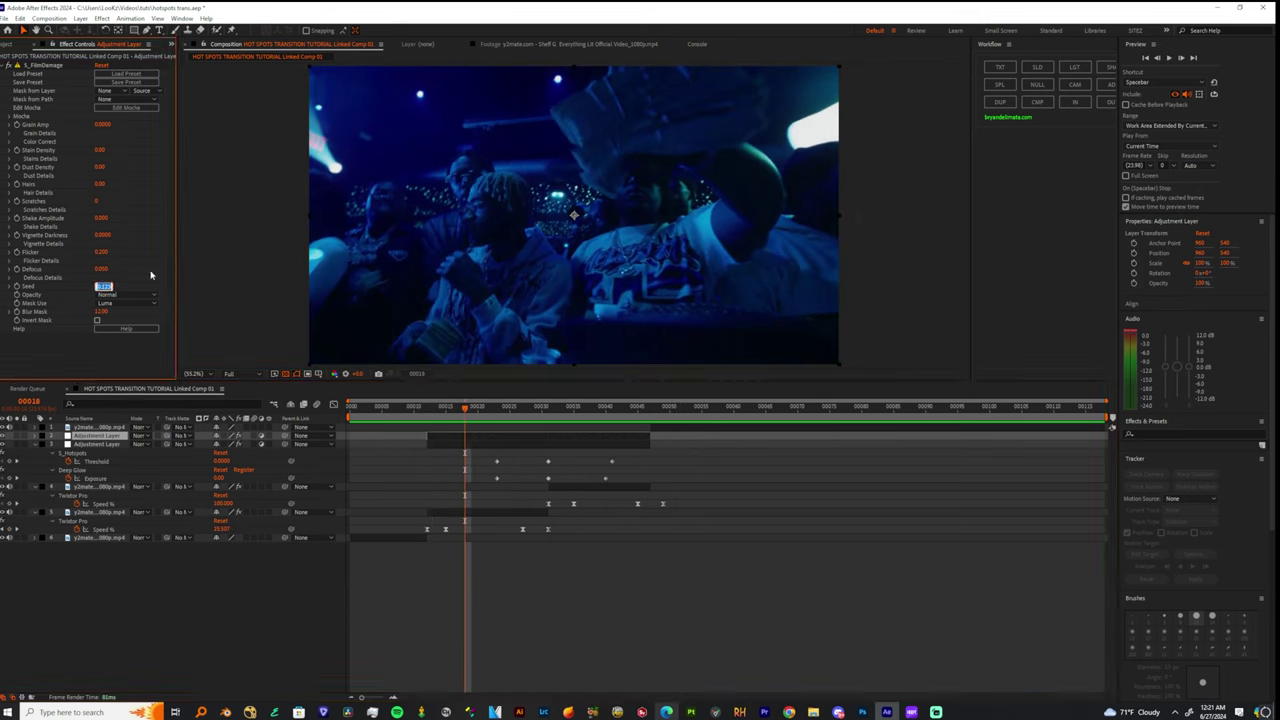
left_click(116, 269)
left_click(100, 250)
type("0.02")
key("Return")
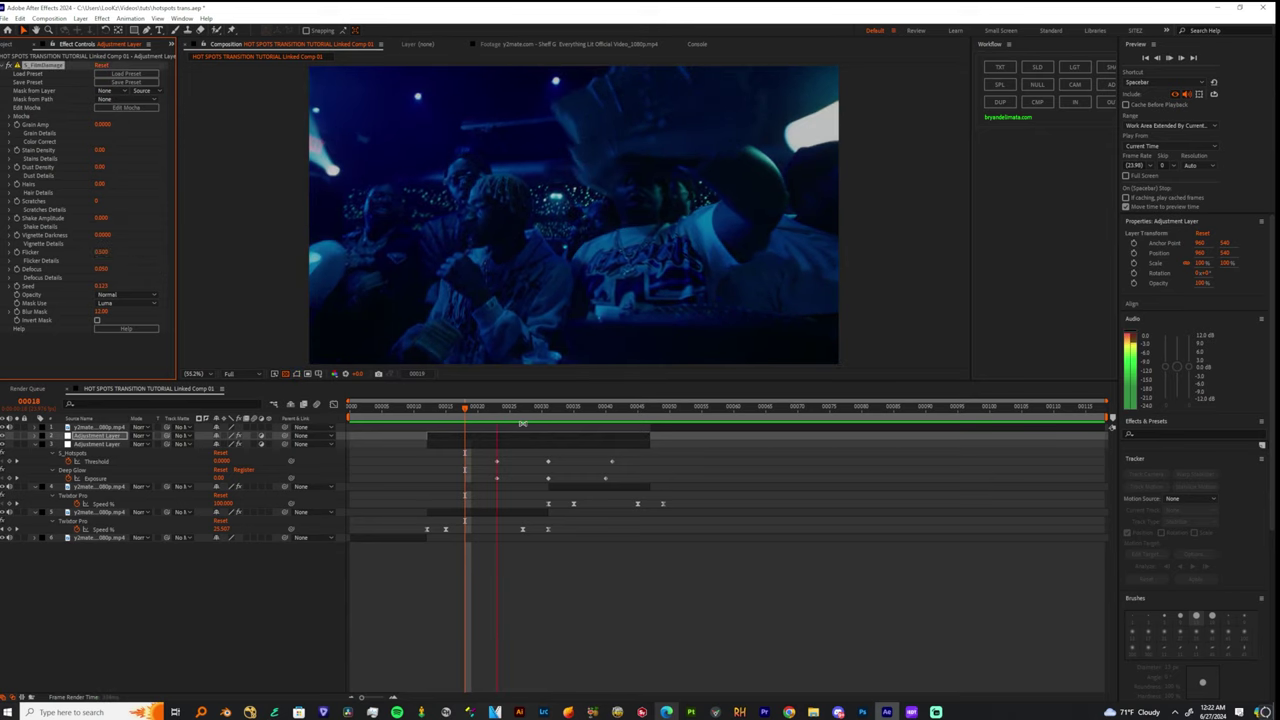
Step: Play back the transition from around frame 13 to review the hot spots, glow and flicker together
left_click(440, 410)
key("space")
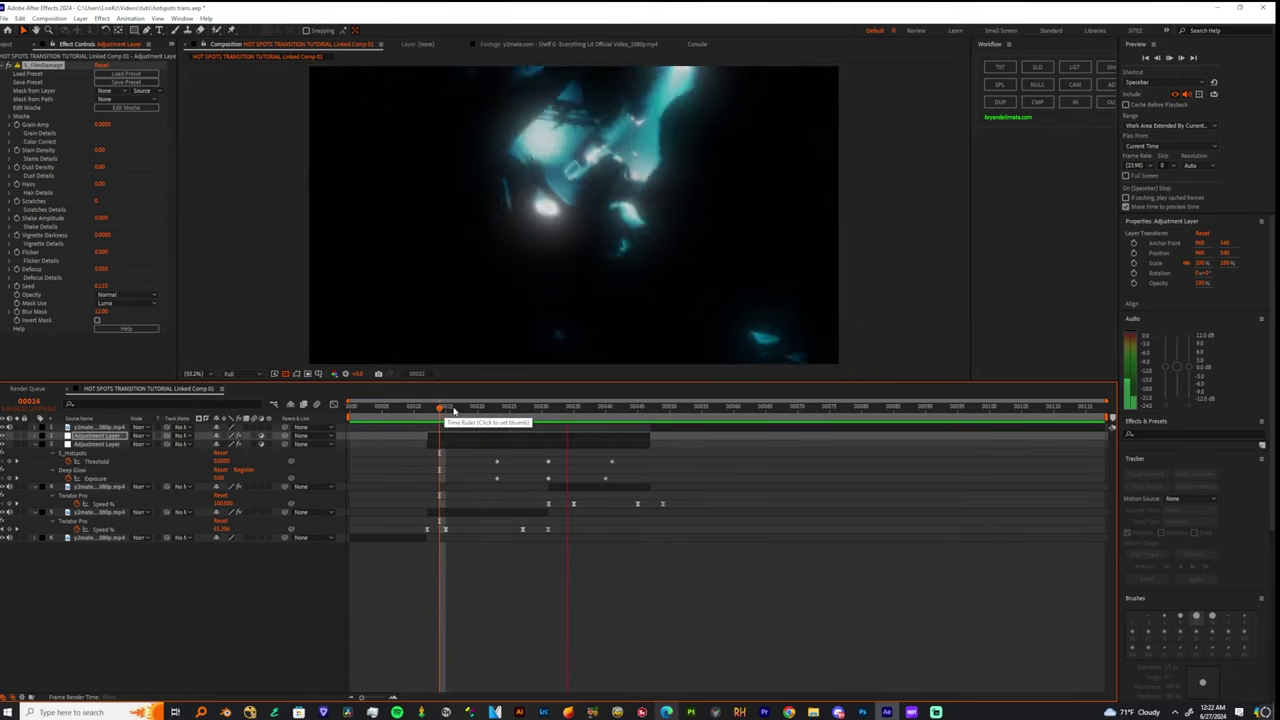
left_click(433, 410)
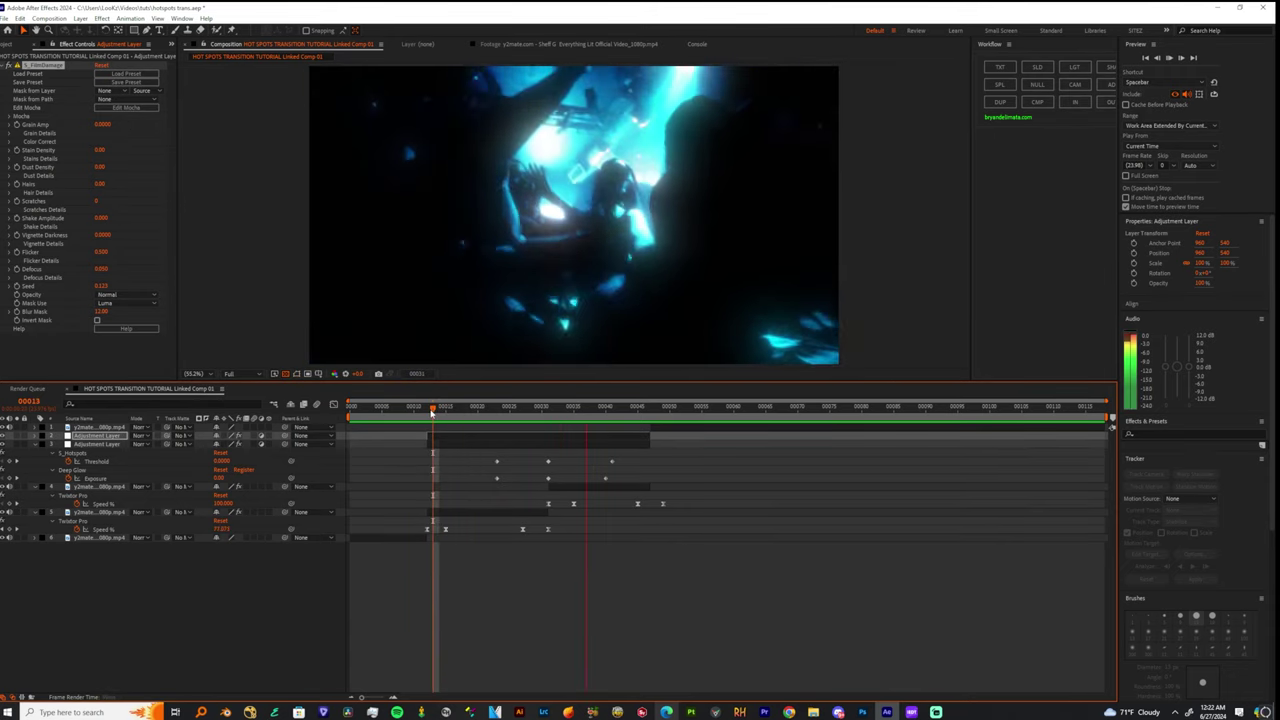
key("space")
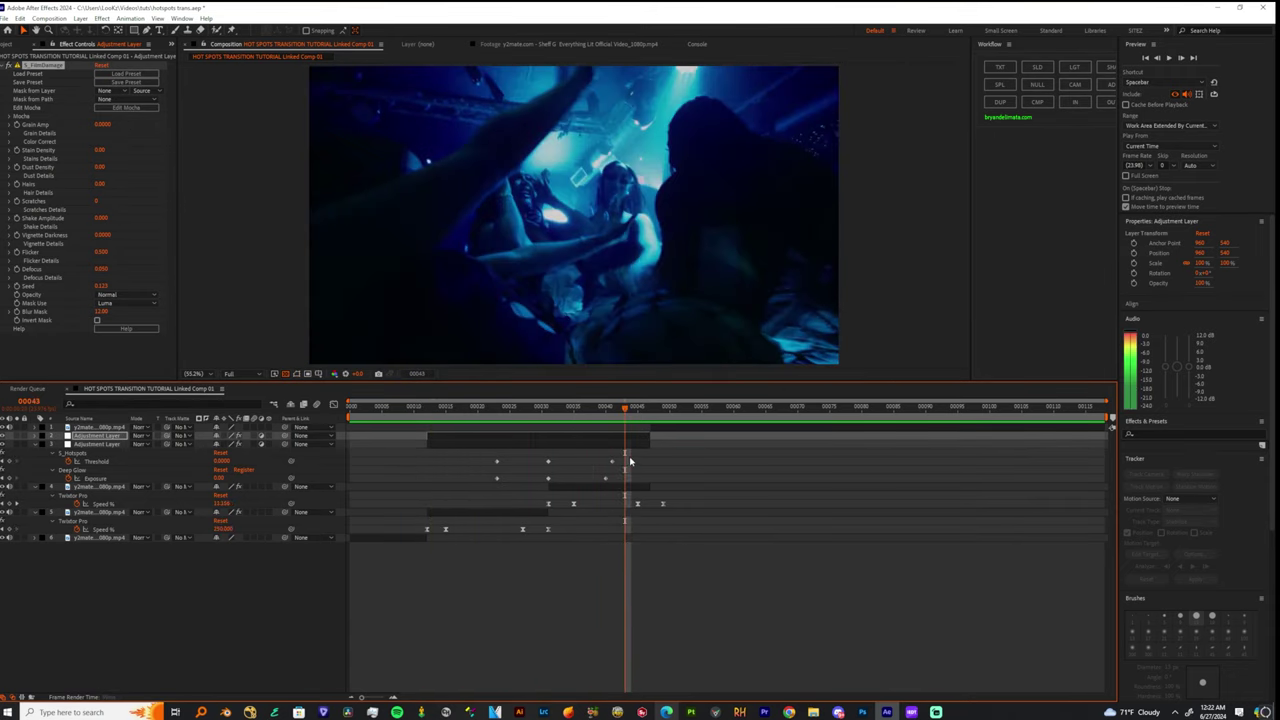
Step: Easy ease the Threshold and Exposure keyframes, inspect their curves in the Graph Editor, and return to the layer view
left_click_drag(628, 457, 469, 480)
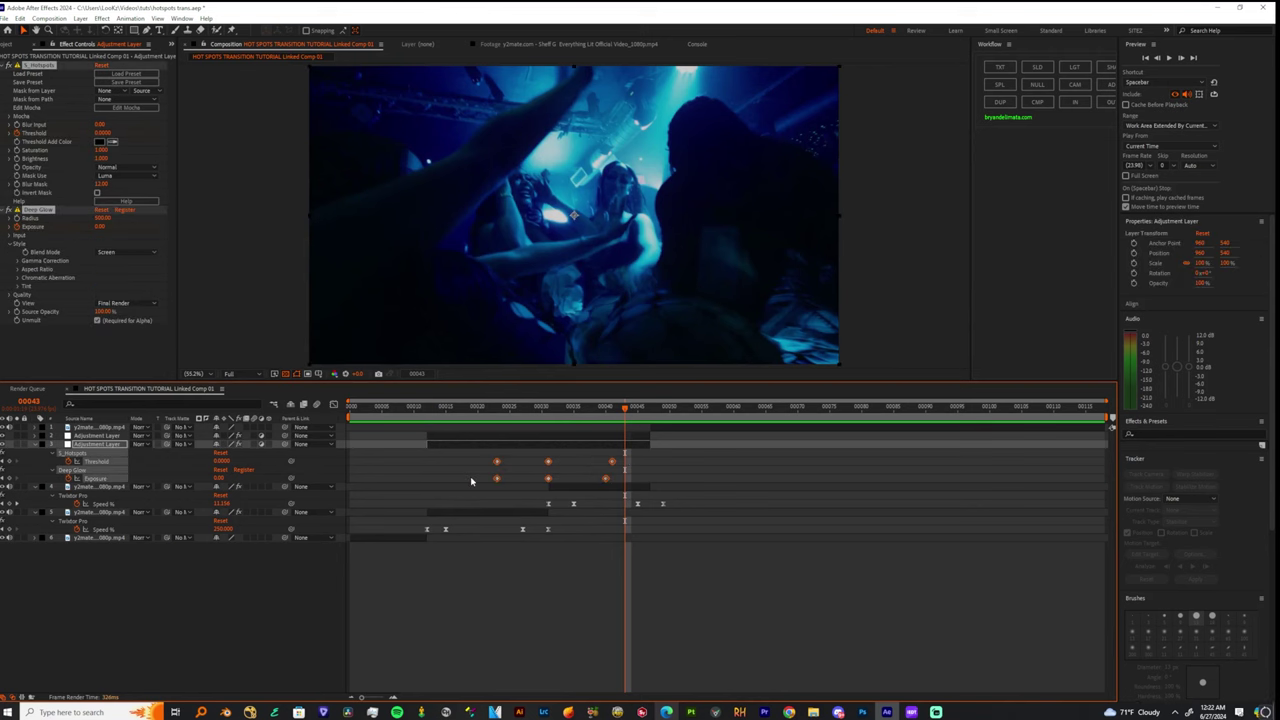
left_click(333, 405)
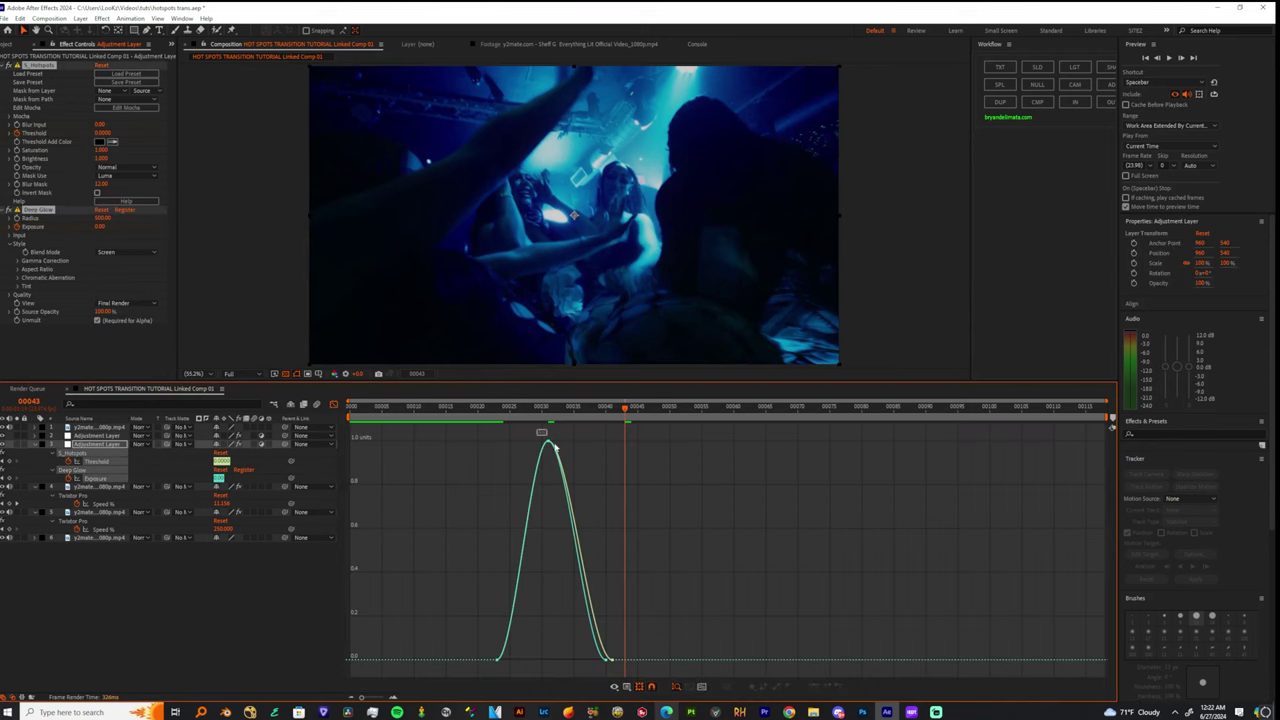
left_click_drag(555, 447, 570, 490)
left_click_drag(476, 650, 524, 671)
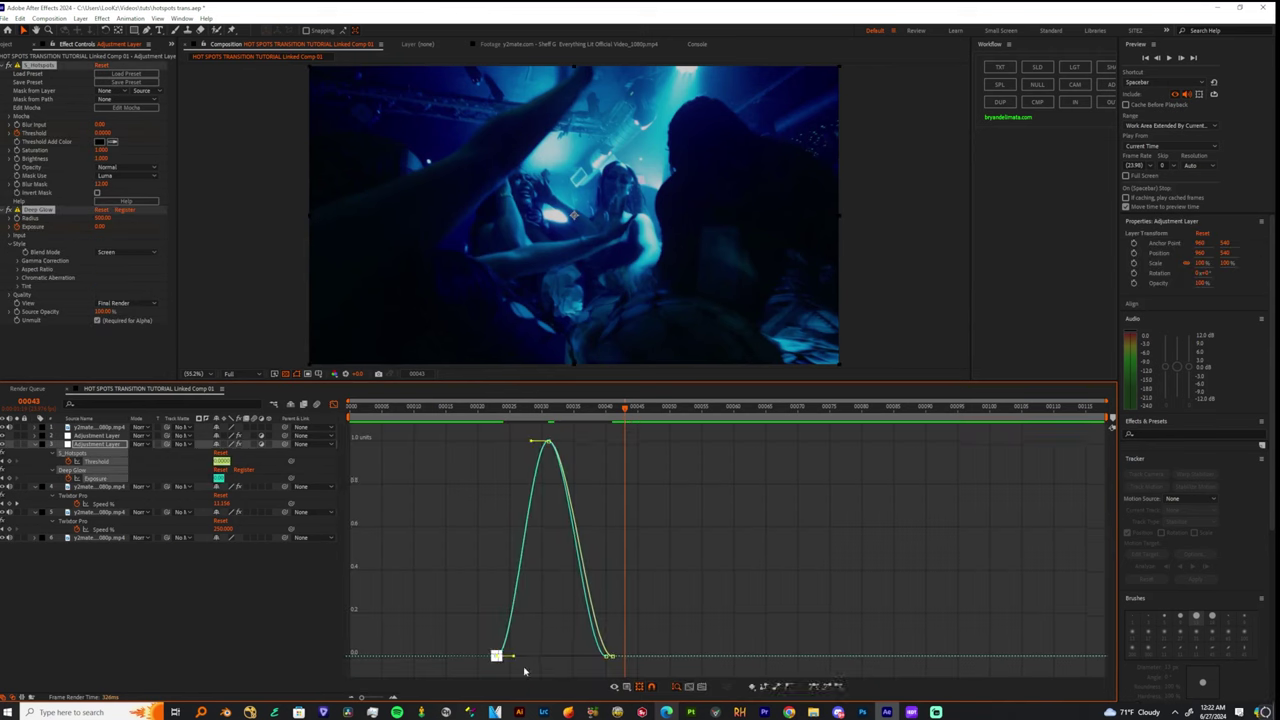
left_click_drag(363, 698, 379, 698)
left_click(333, 405)
Step: Select all Threshold and Exposure keyframes on the hot spots adjustment layer and lengthen the first keyframes' outgoing ease in the Graph Editor
left_click(479, 465)
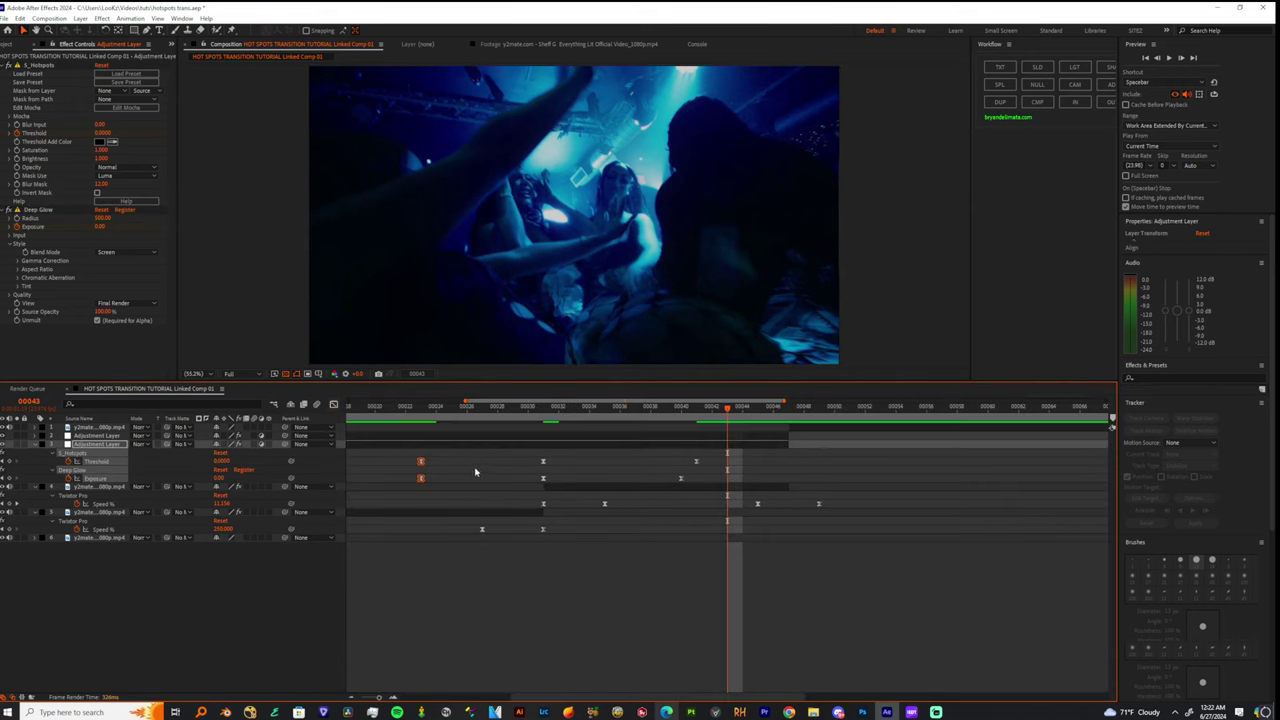
left_click(110, 444)
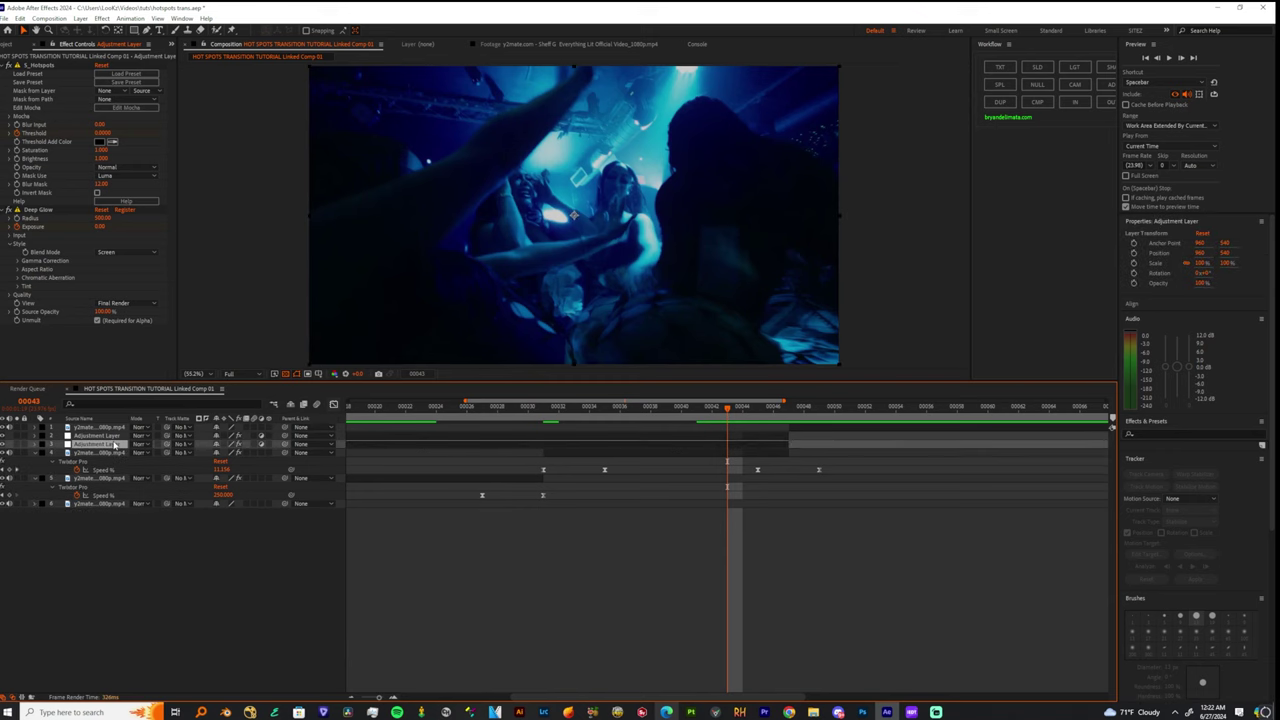
left_click_drag(706, 462, 375, 495)
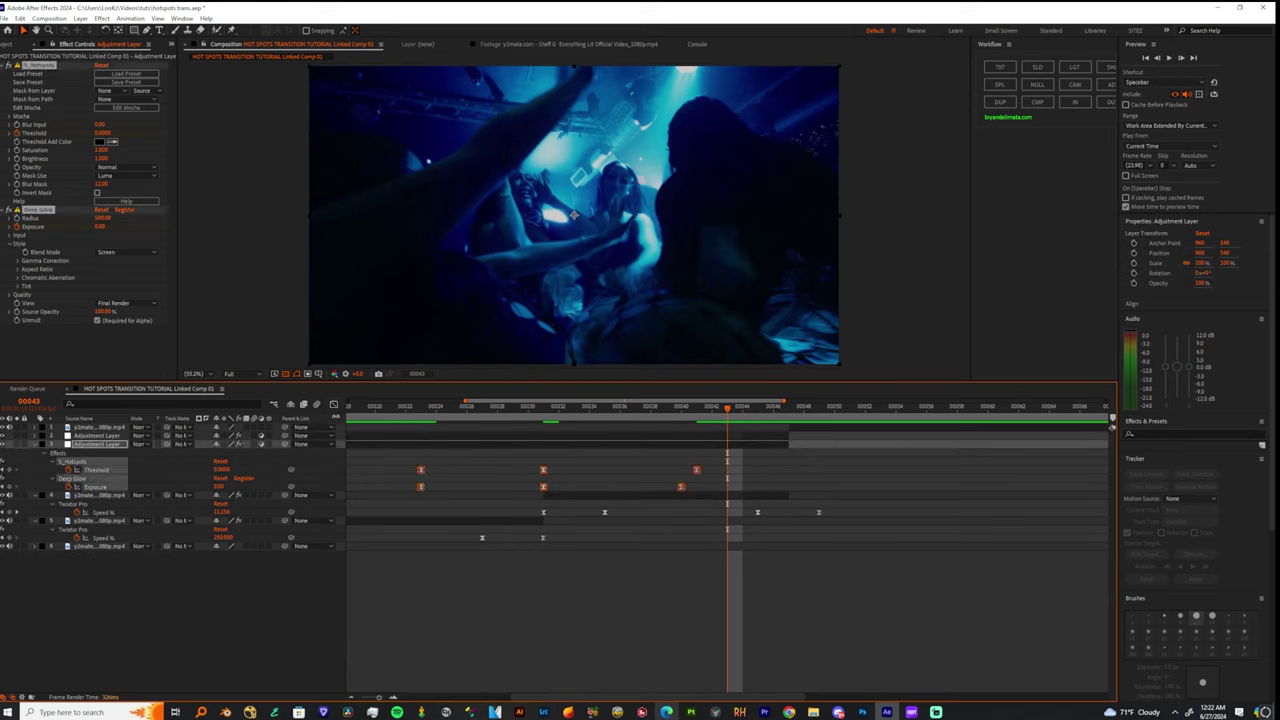
left_click(334, 405)
left_click_drag(401, 644, 513, 657)
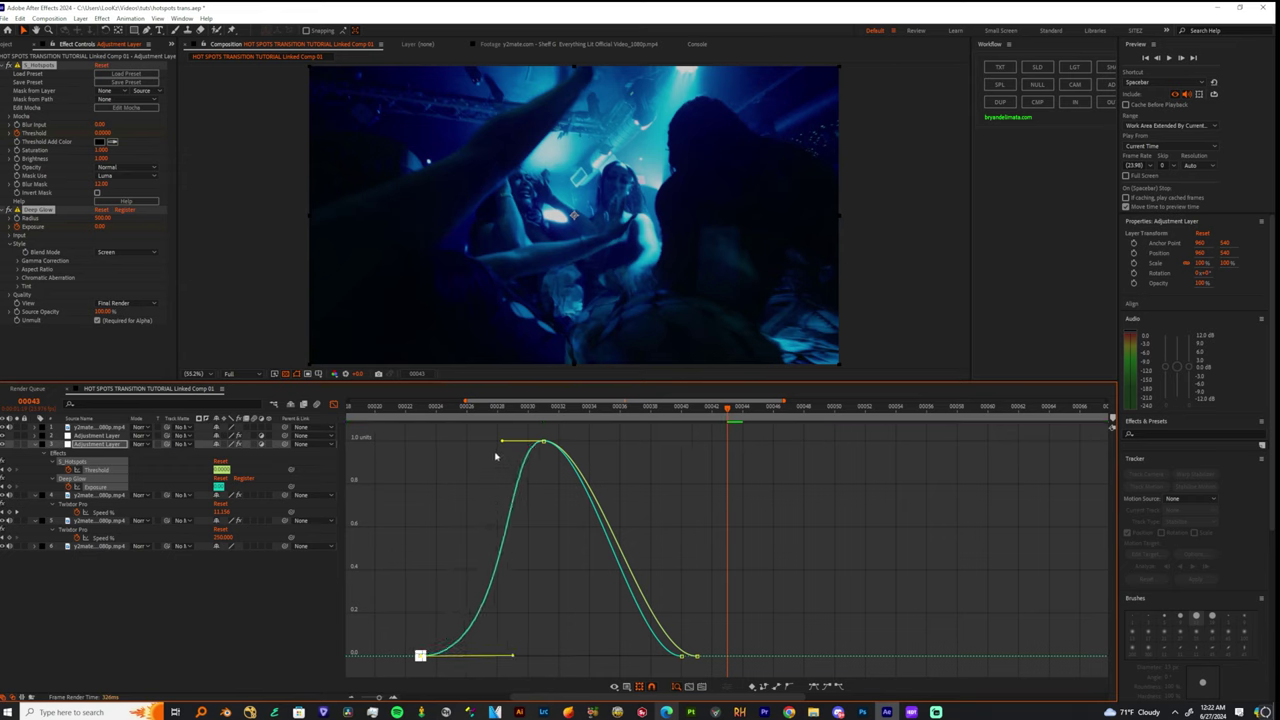
Step: Pull both handles of the middle keyframes down into a sharp peak and lengthen the last keyframes' incoming ease
left_click(503, 441)
left_click_drag(503, 441, 540, 571)
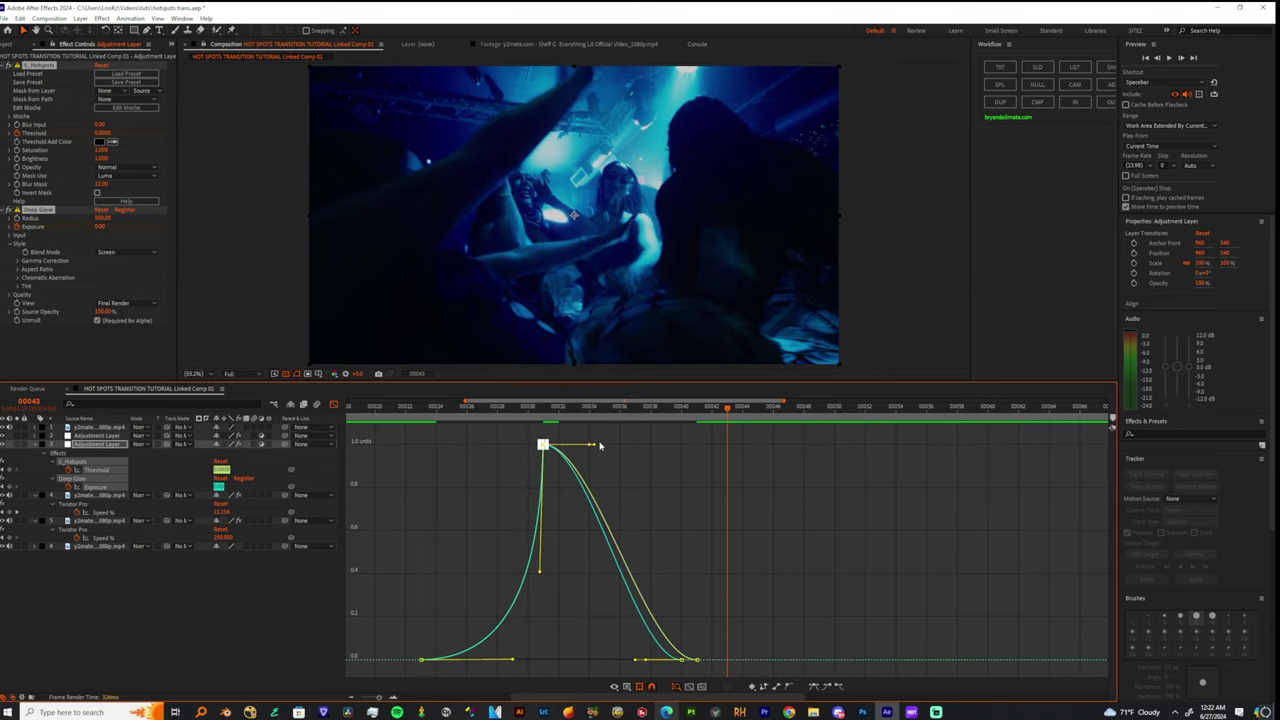
left_click_drag(594, 447, 560, 573)
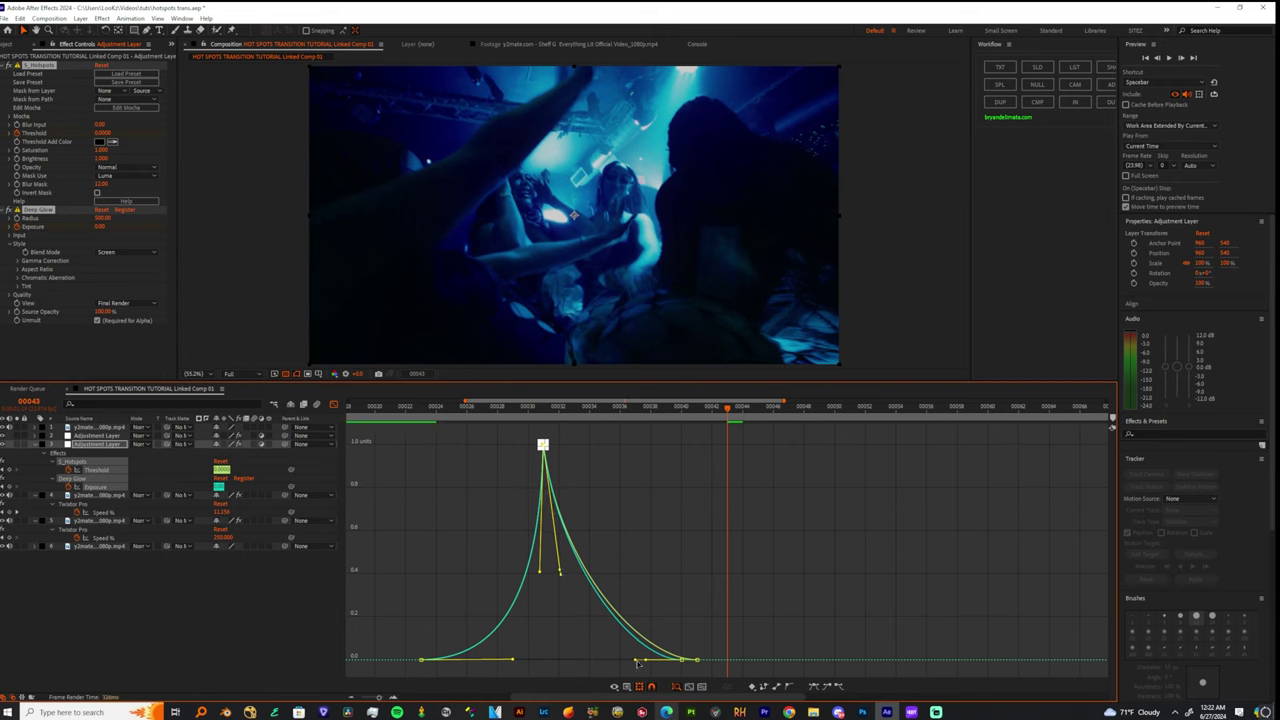
left_click_drag(690, 646, 591, 645)
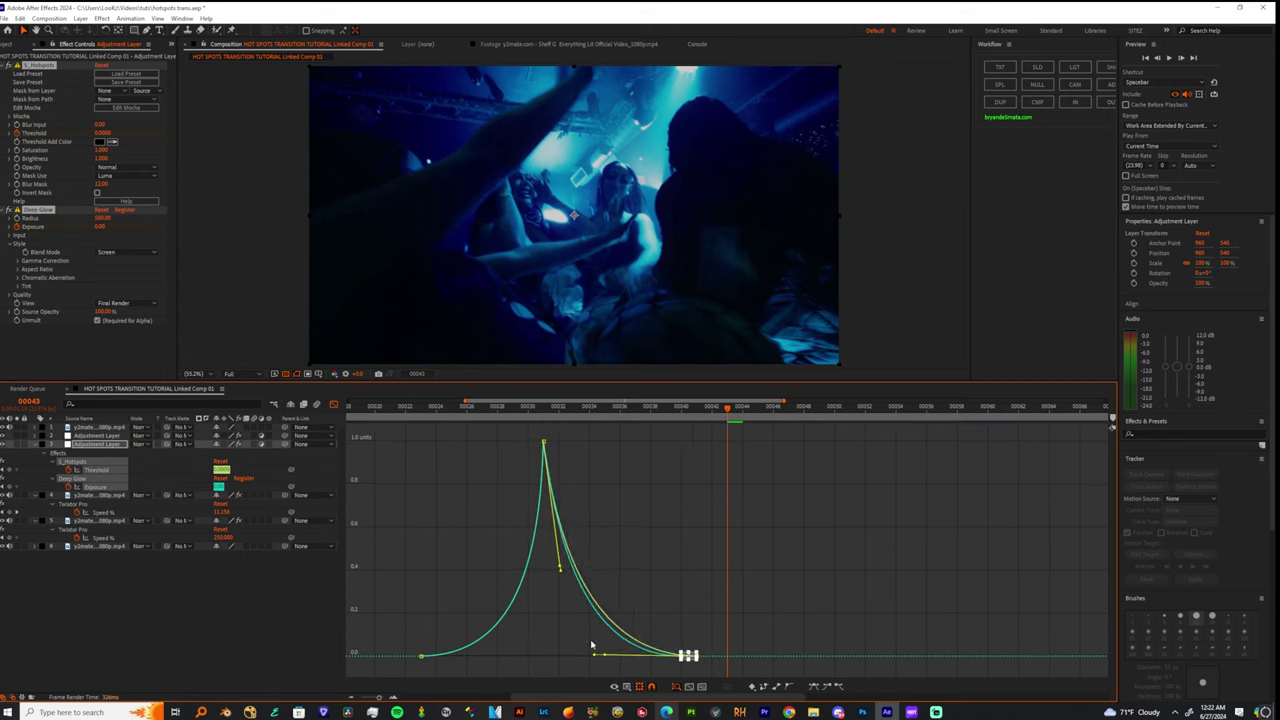
Step: Return to the layer view and play back the transition with the new curves, restarting from frame 12
left_click_drag(513, 407, 483, 434)
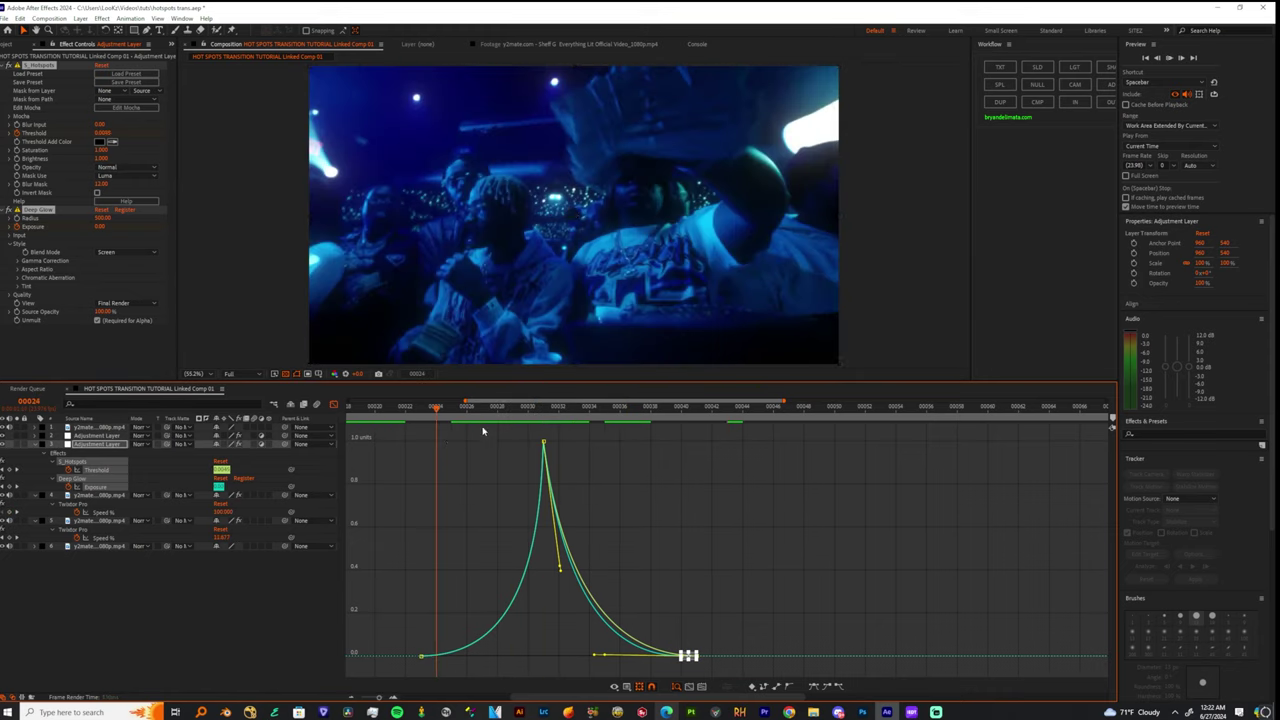
key("space")
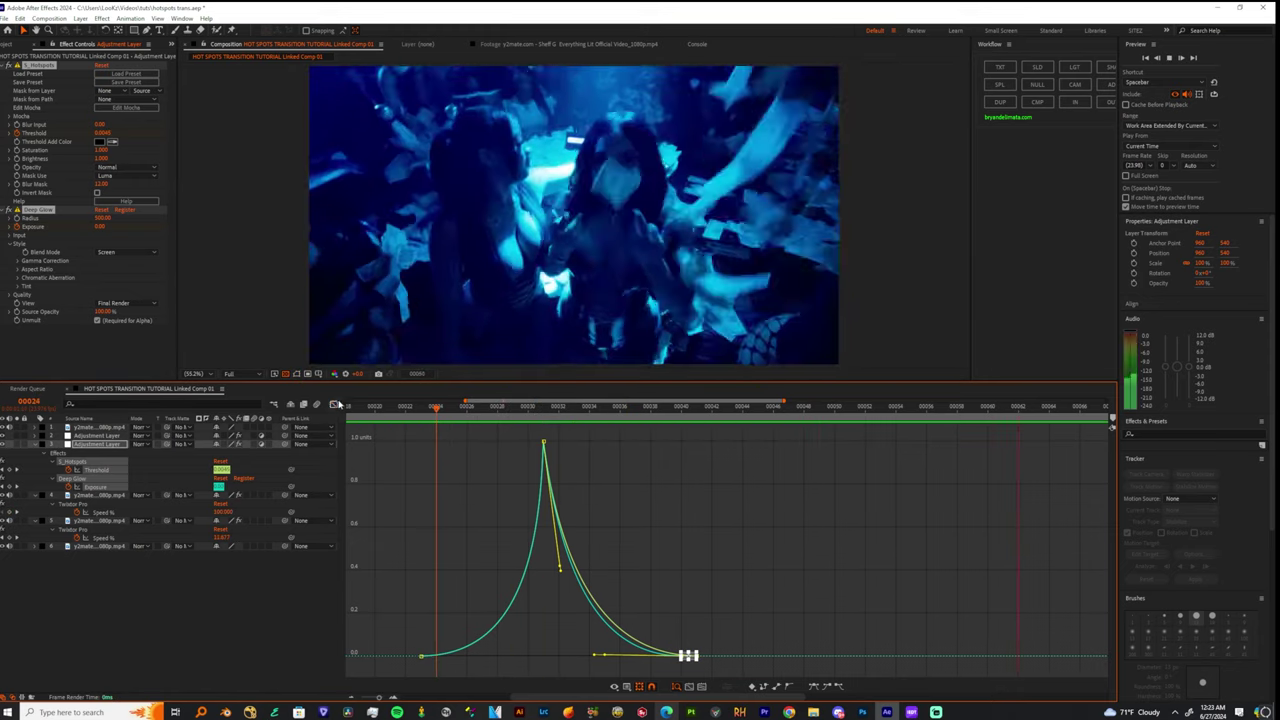
key("shift+F3")
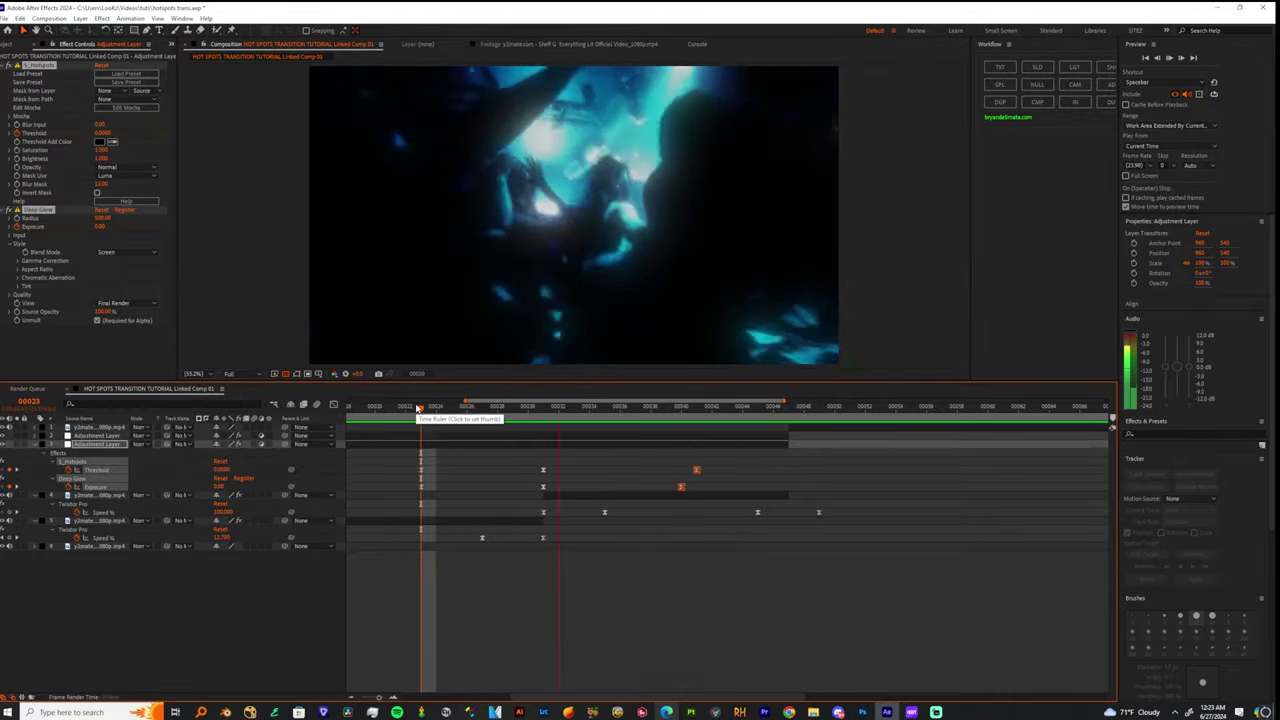
left_click_drag(381, 696, 377, 696)
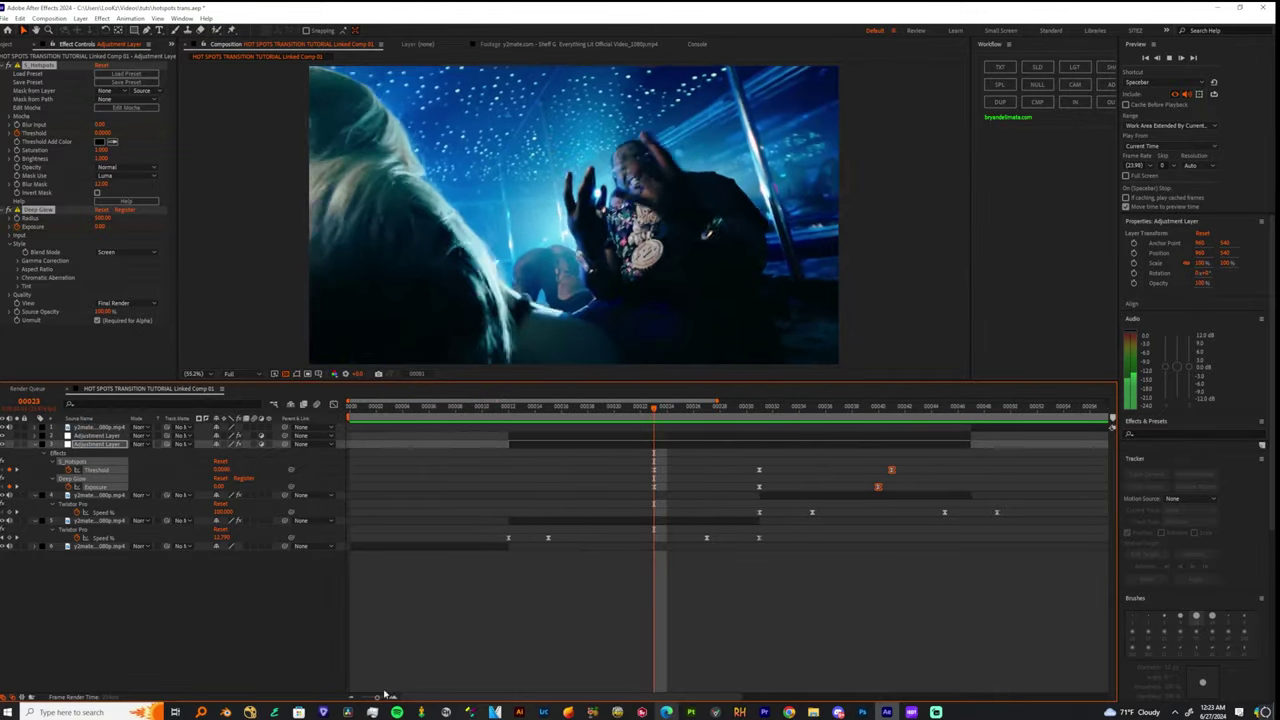
left_click(507, 409)
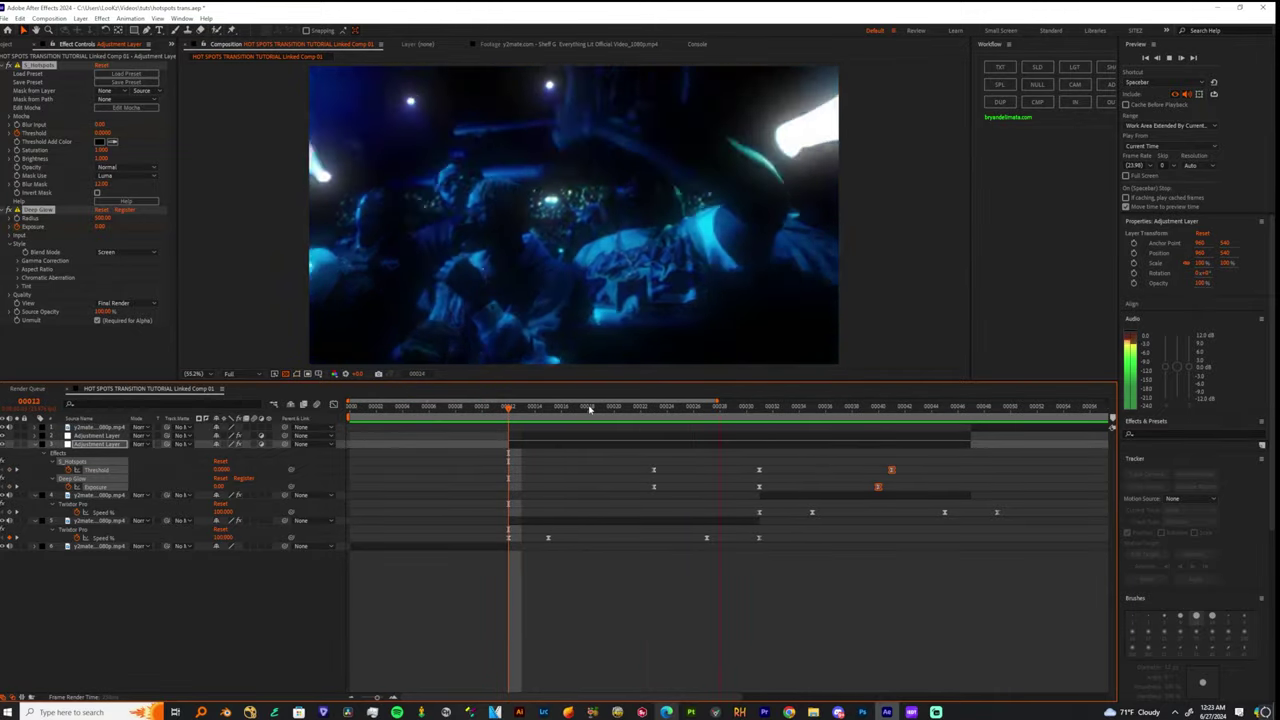
key("space")
Step: Move the last Deep Glow Exposure keyframe to frame 46 and scrub through the glow's fade-out
left_click(855, 488)
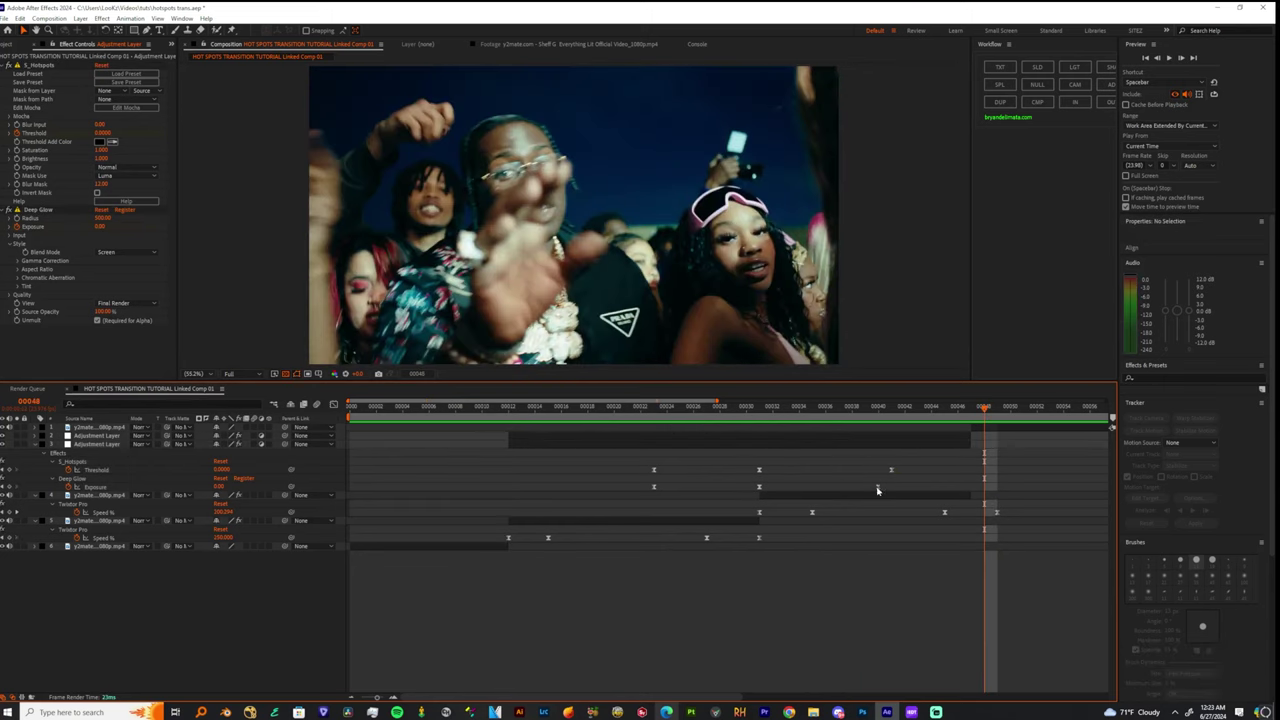
left_click_drag(878, 487, 958, 490)
left_click_drag(754, 410, 808, 445)
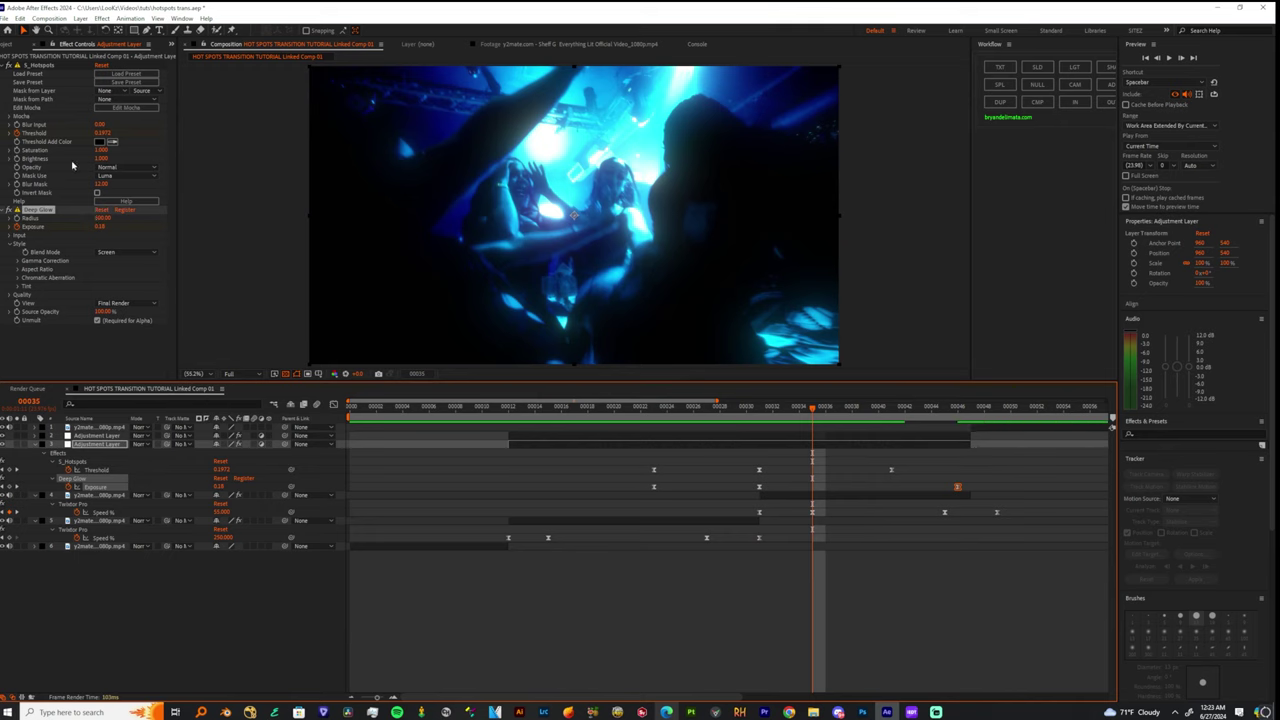
Step: Raise Deep Glow's input Threshold to about 93% and its Radius to about 912
left_click(83, 462)
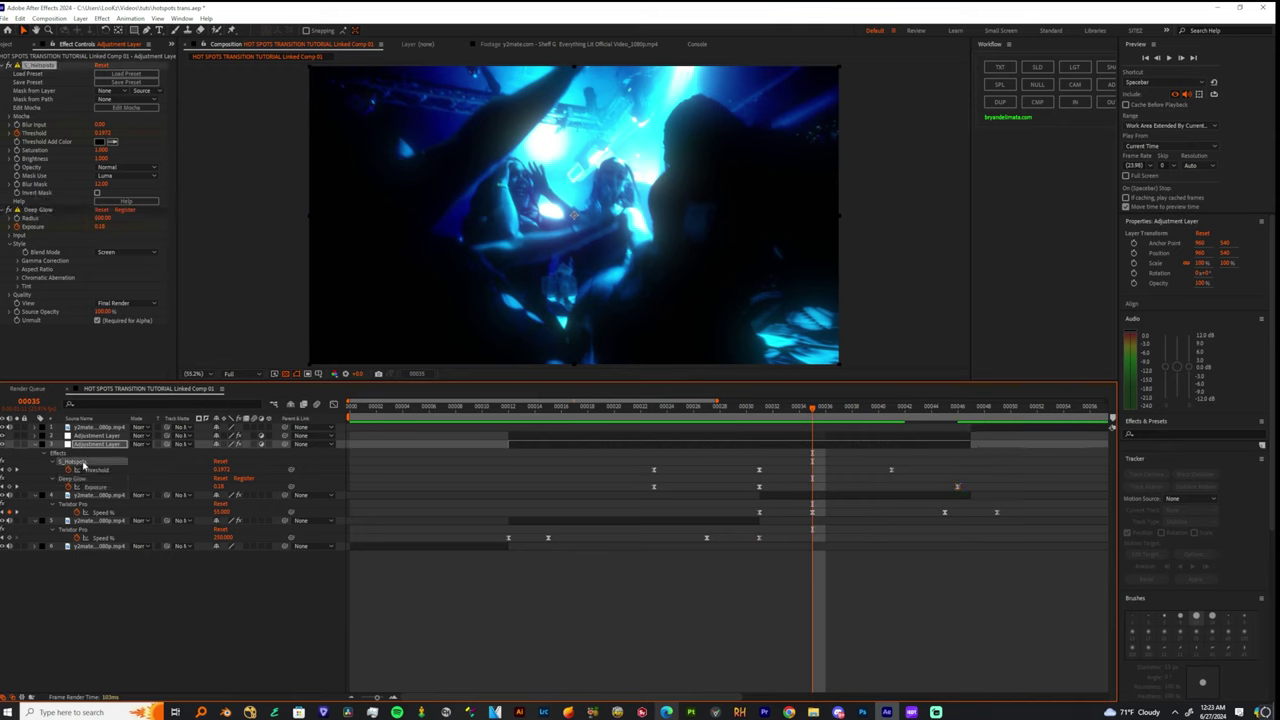
left_click(85, 478)
left_click(10, 236)
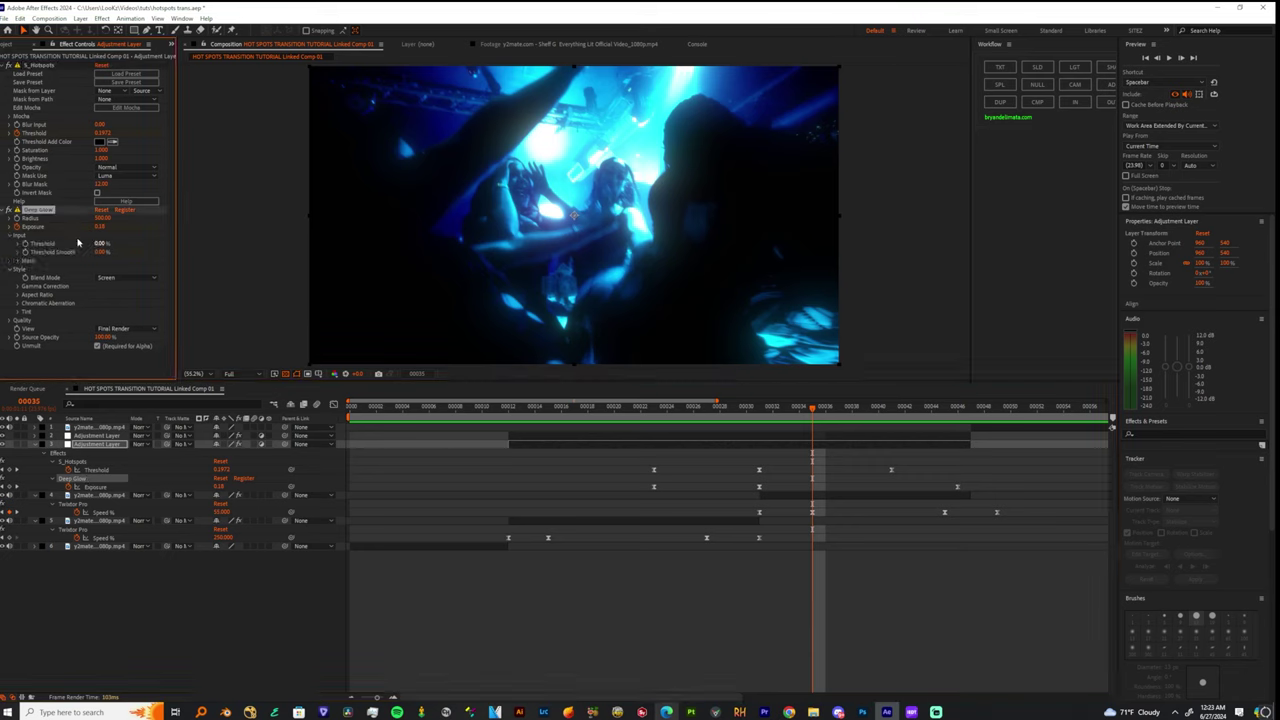
left_click_drag(104, 243, 156, 246)
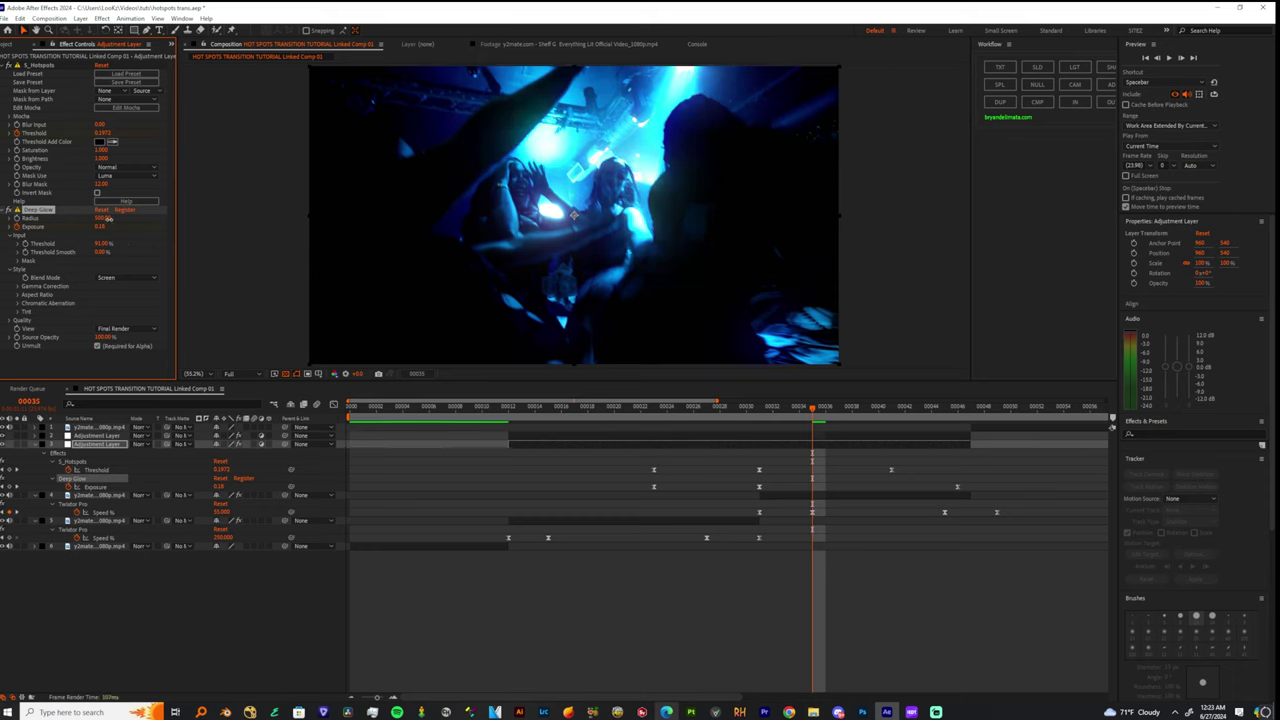
left_click_drag(108, 218, 222, 246)
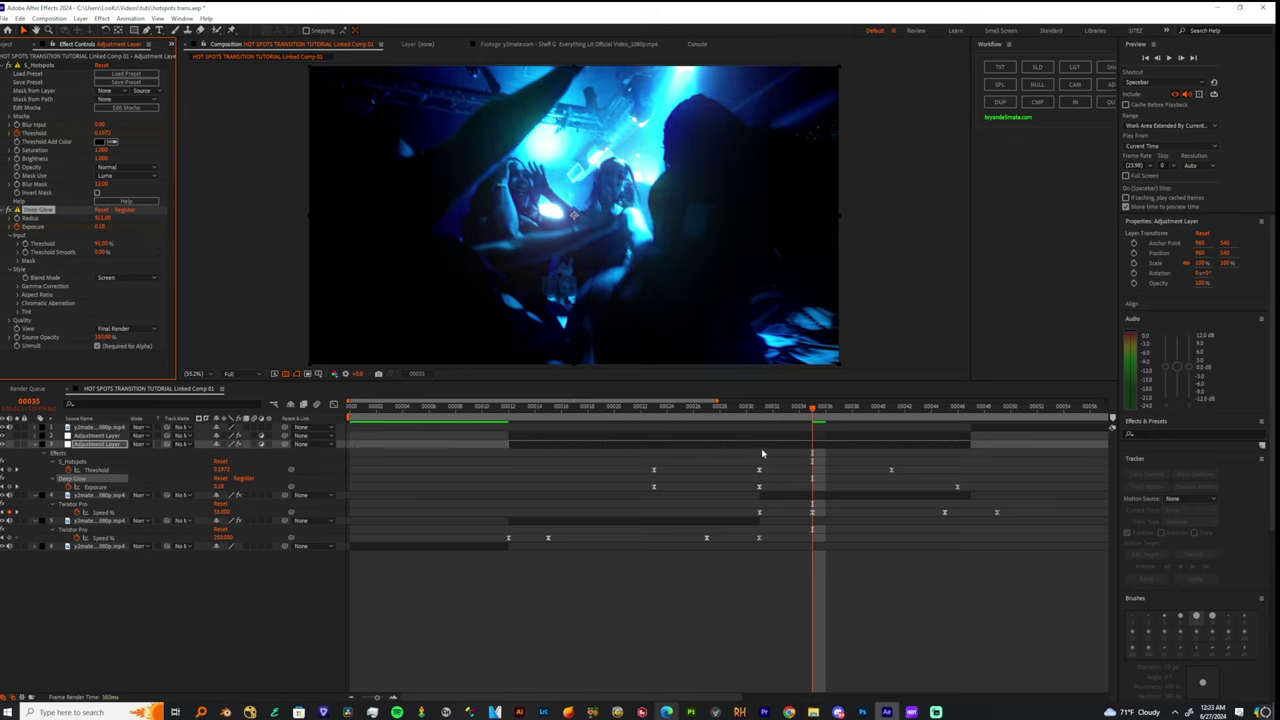
Step: On the peak keyframes at frame 31, raise Deep Glow's Exposure and lower the S_Hotspots Threshold slightly below 1
key("j")
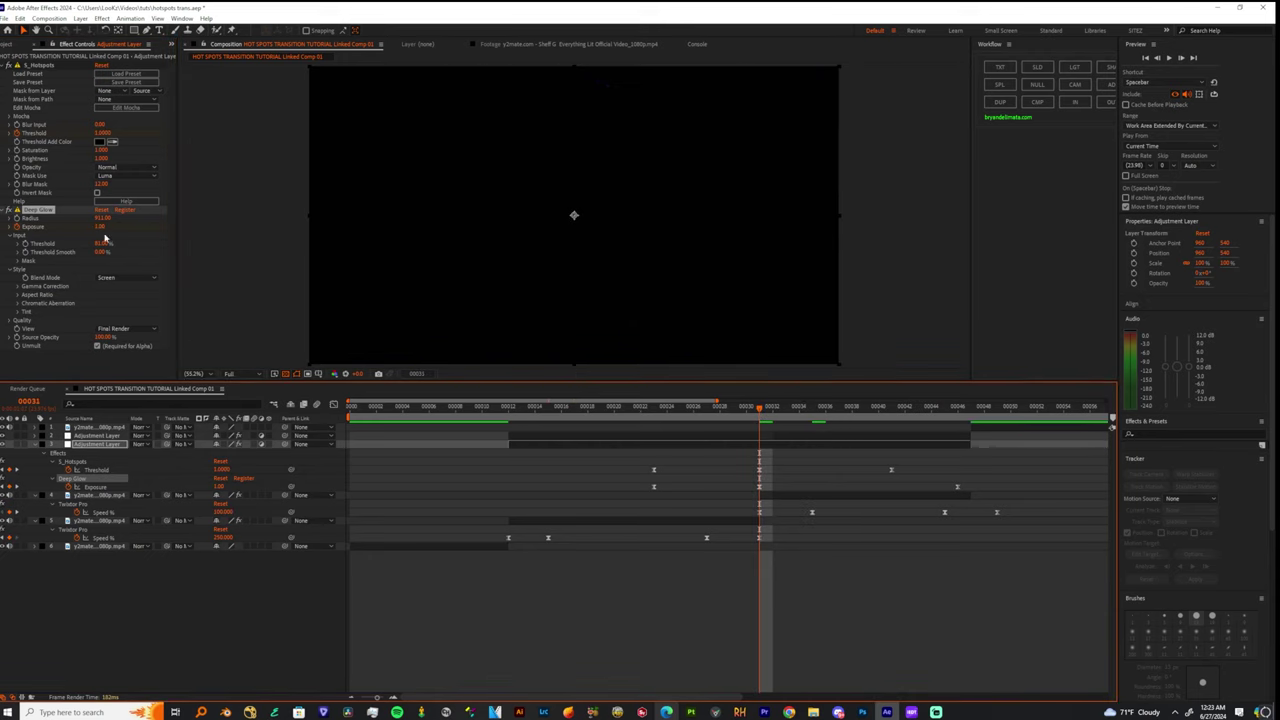
left_click_drag(101, 227, 310, 258)
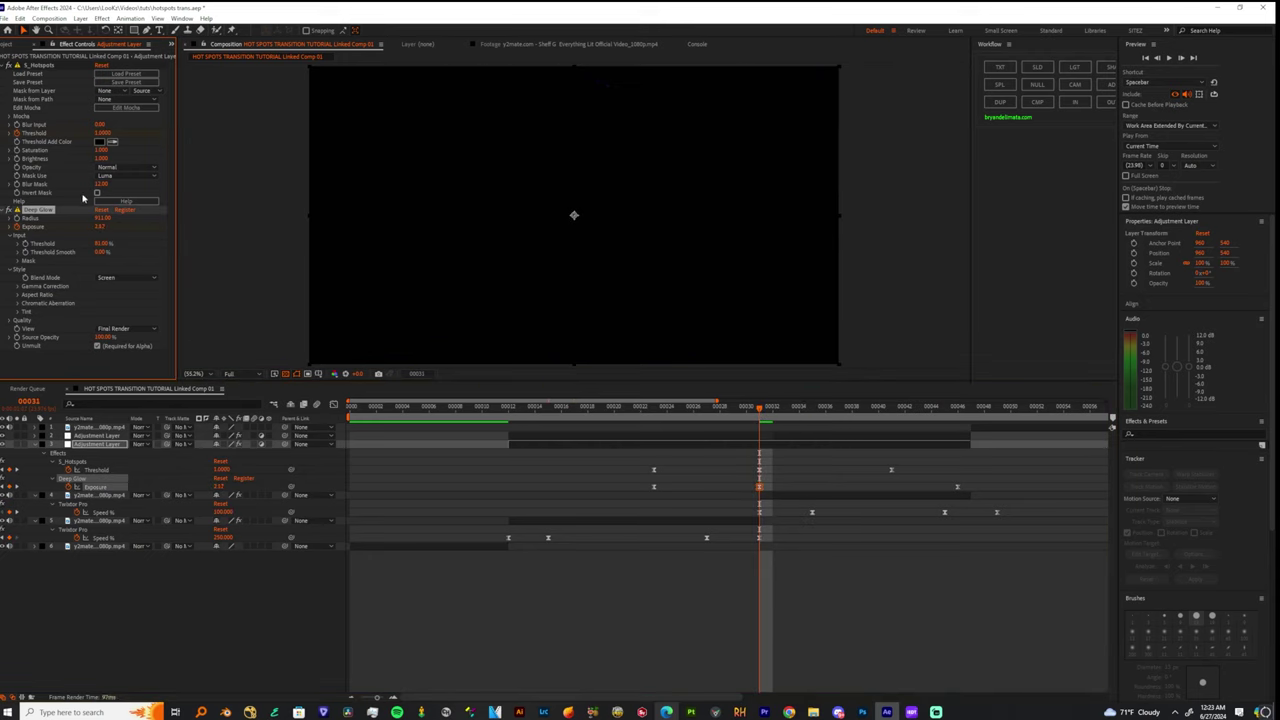
left_click_drag(103, 133, 96, 133)
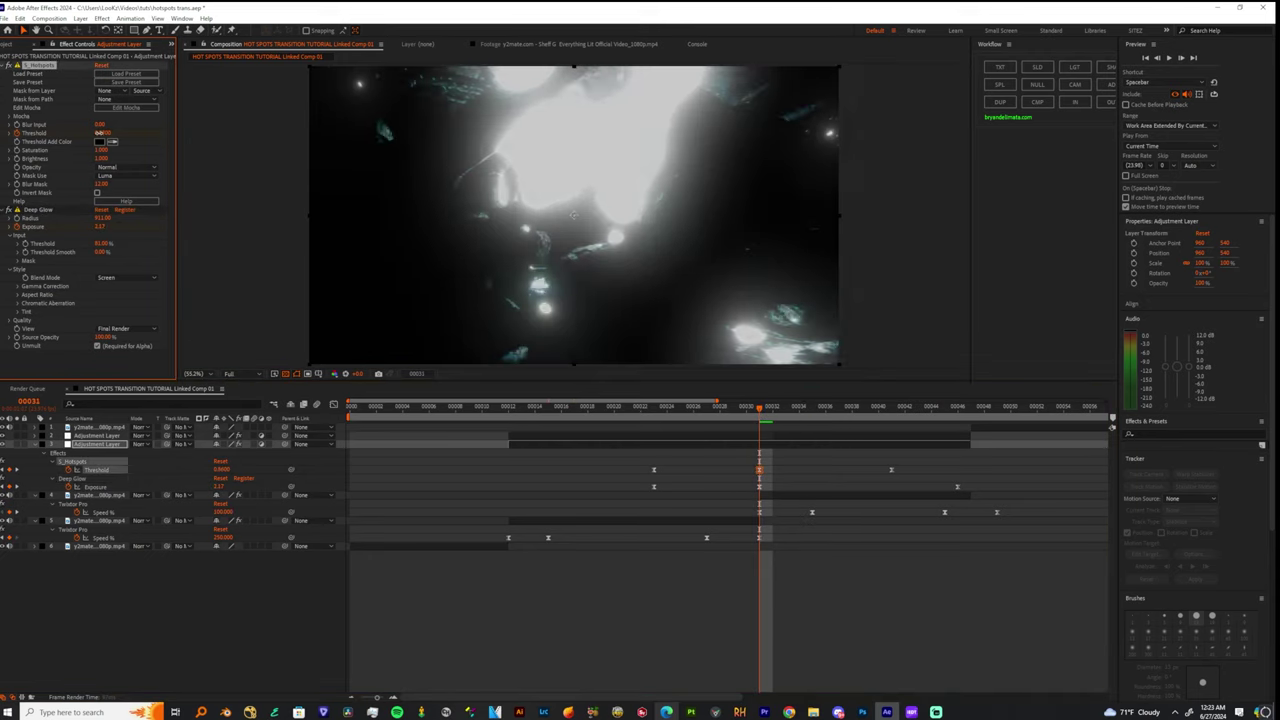
Step: Play back the transition from around frame 23 and again from frame 12 to review the stronger glow
left_click_drag(757, 412, 657, 403)
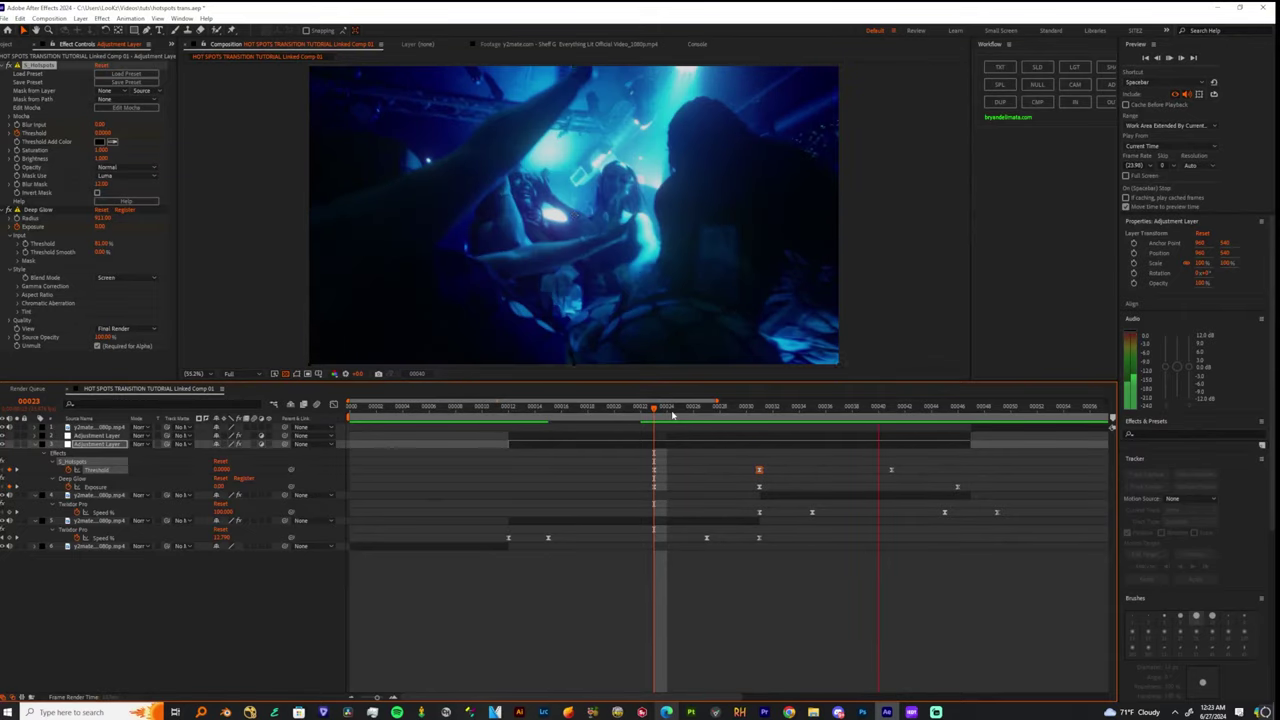
left_click(671, 413)
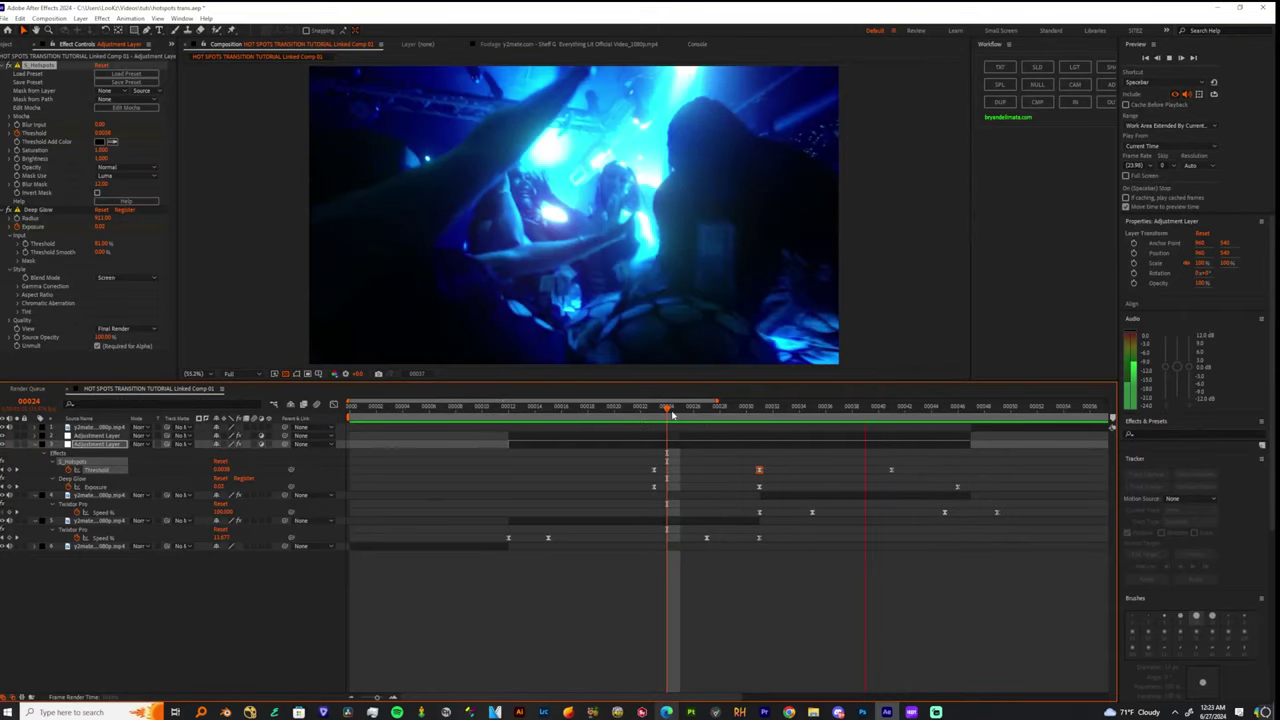
left_click(641, 412)
left_click(523, 411)
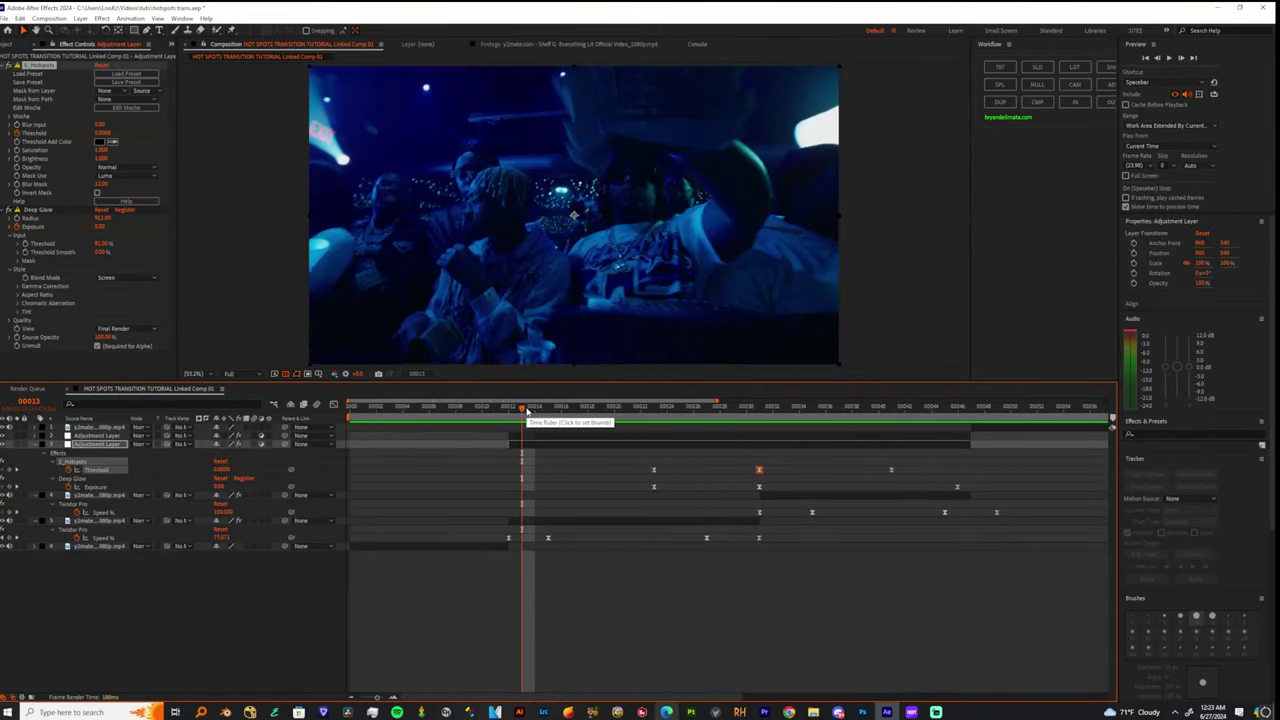
left_click(509, 408)
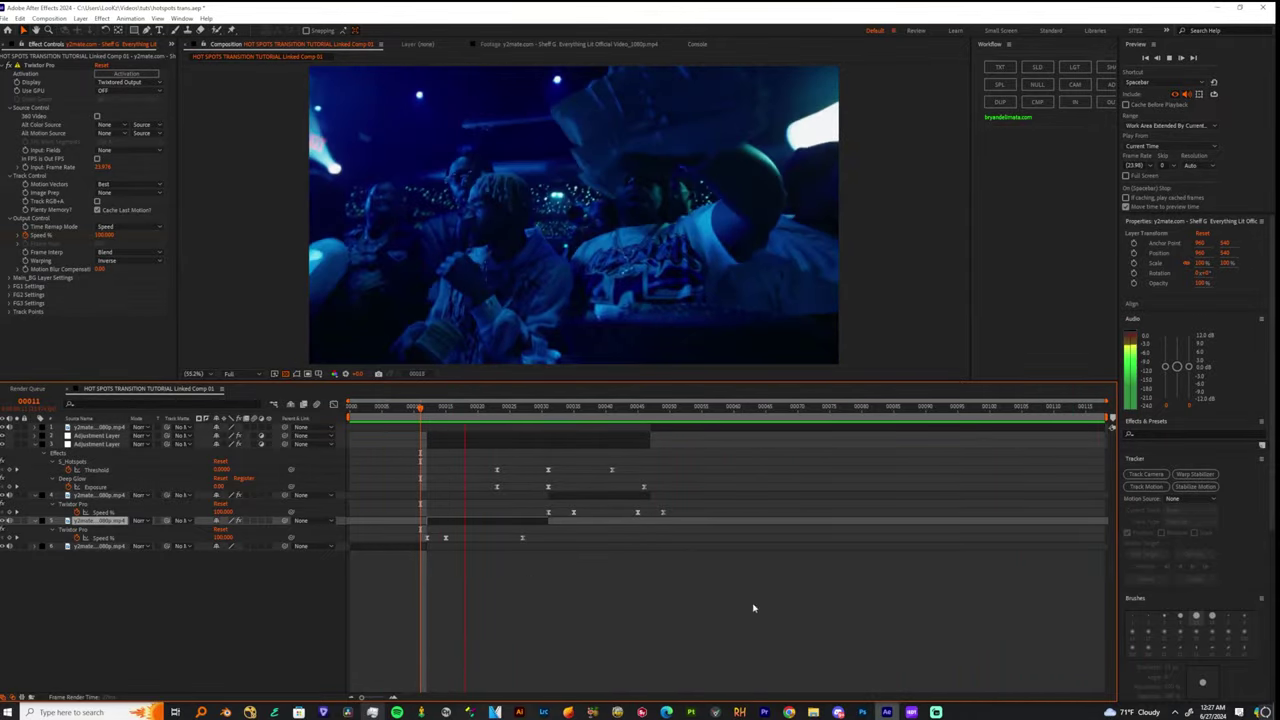
key("space")
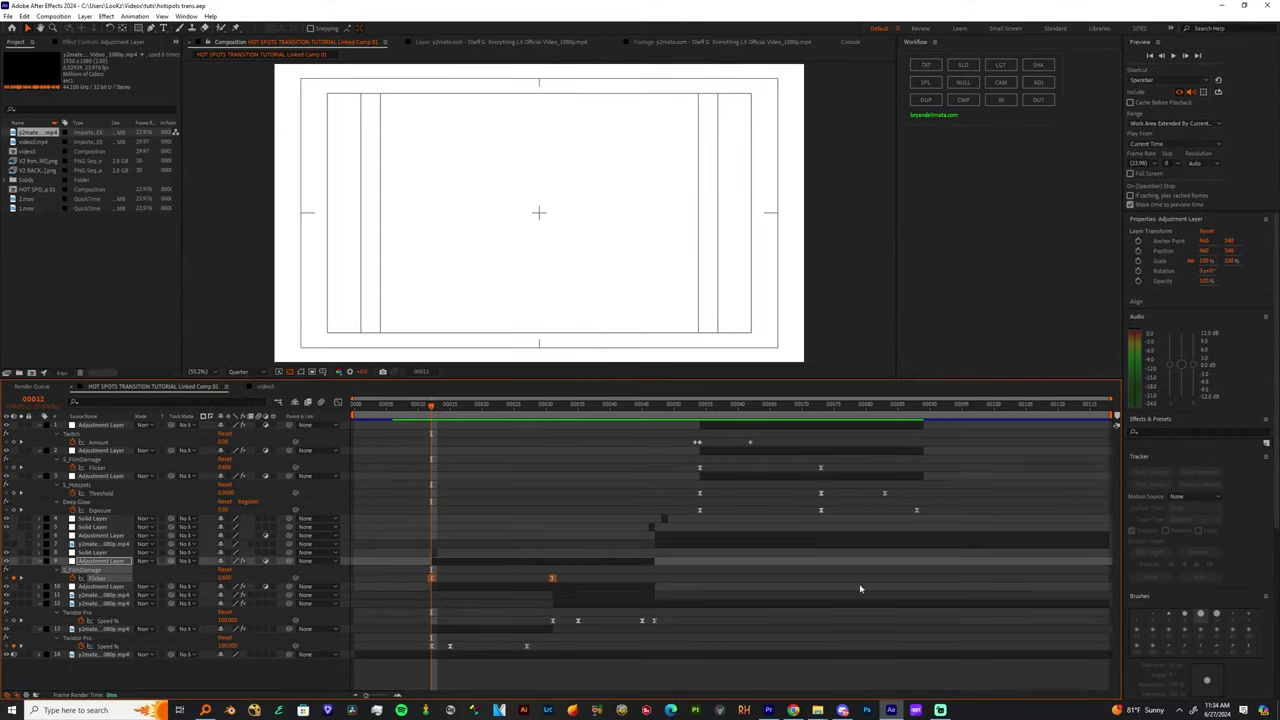
Step: Examine the S_FilmDamage Flicker keyframes at frames 12 and 31 and their value curve in the Graph Editor
mouse_move(434, 410)
left_mouse_down()
mouse_move(557, 407)
mouse_move(480, 410)
mouse_move(410, 433)
mouse_move(430, 431)
left_mouse_up()
left_click_drag(432, 410, 552, 407)
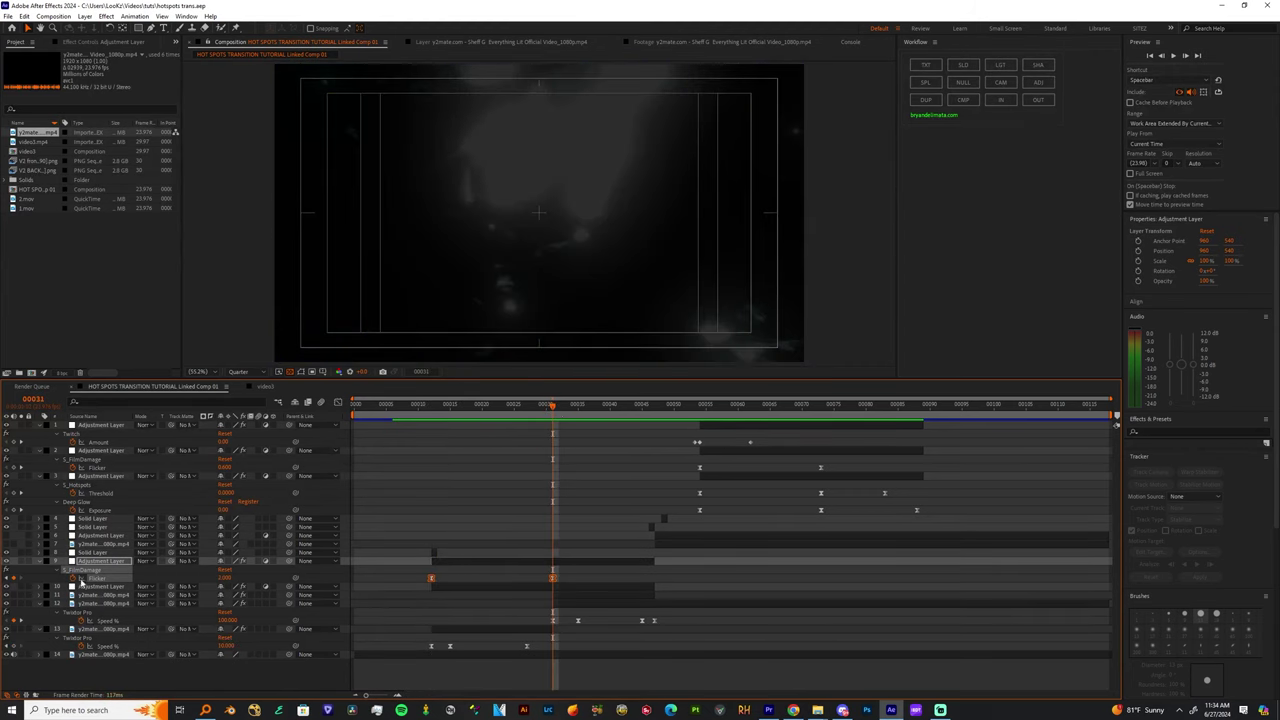
left_click(338, 402)
left_click_drag(409, 637, 455, 664)
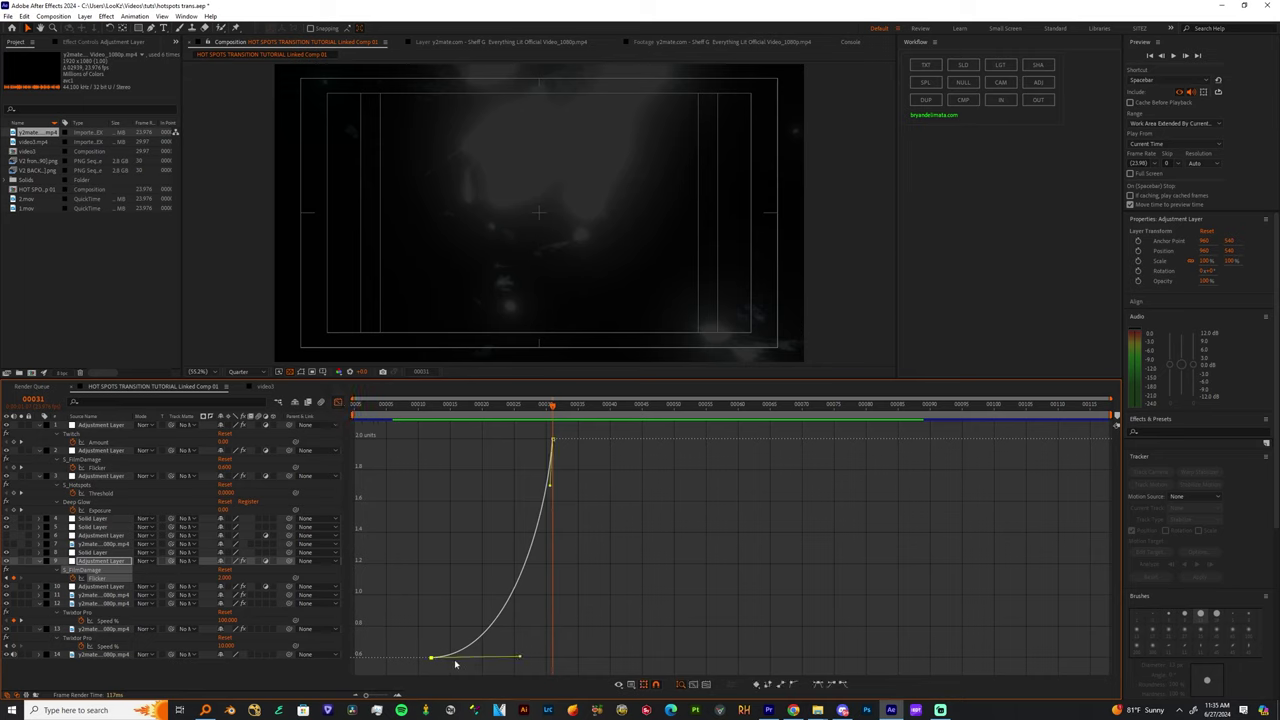
left_click_drag(540, 435, 594, 480)
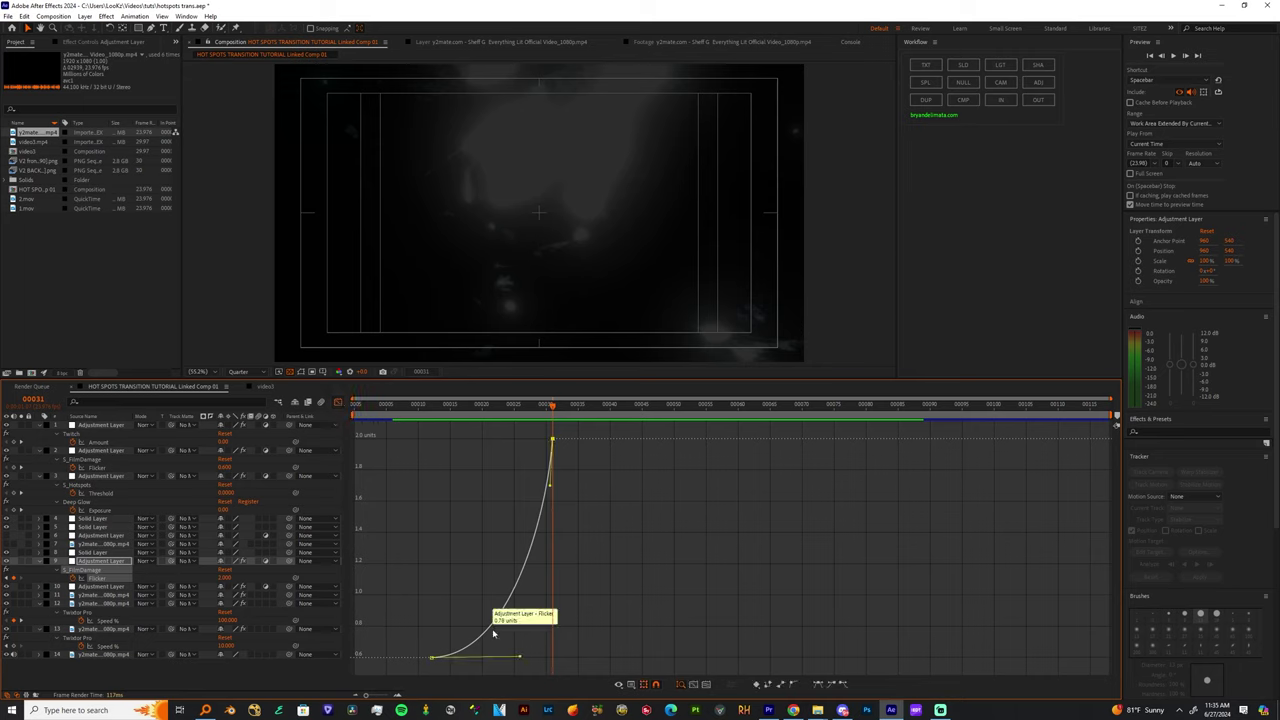
left_click(338, 402)
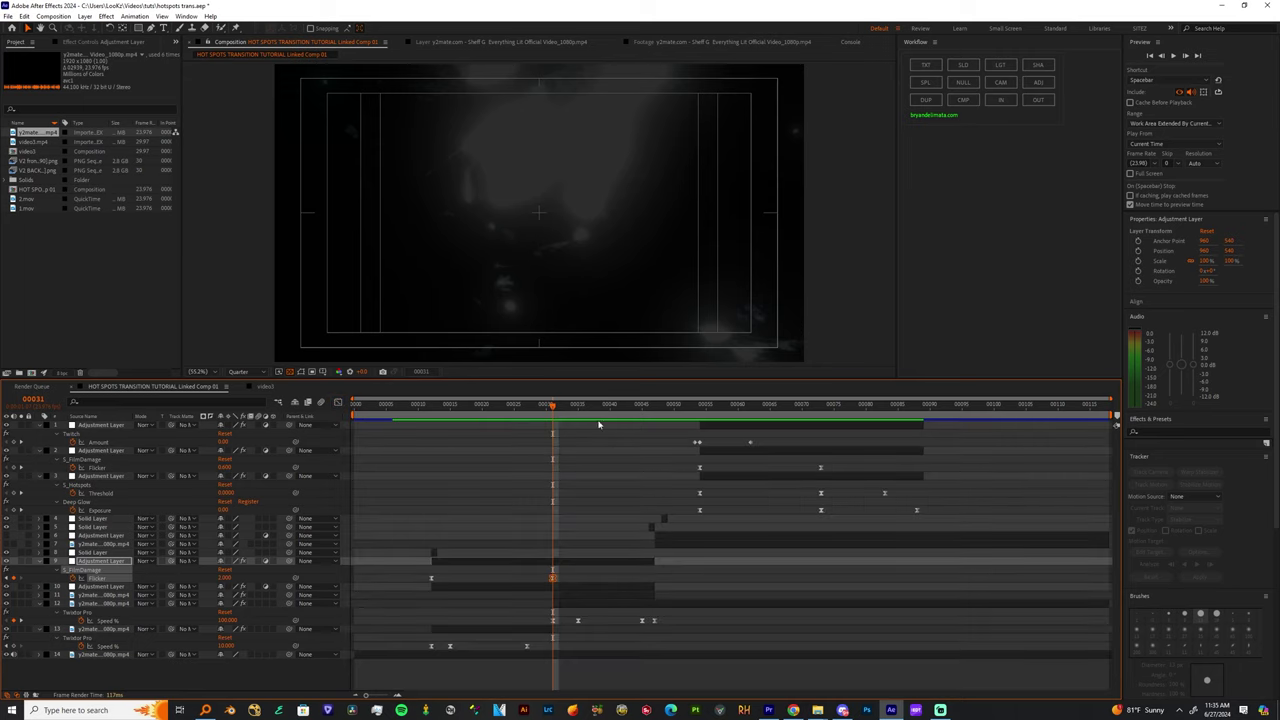
Step: Play back the complete composition from frame 0 to review the finished transitions
left_click(437, 416)
left_click_drag(437, 416, 320, 536)
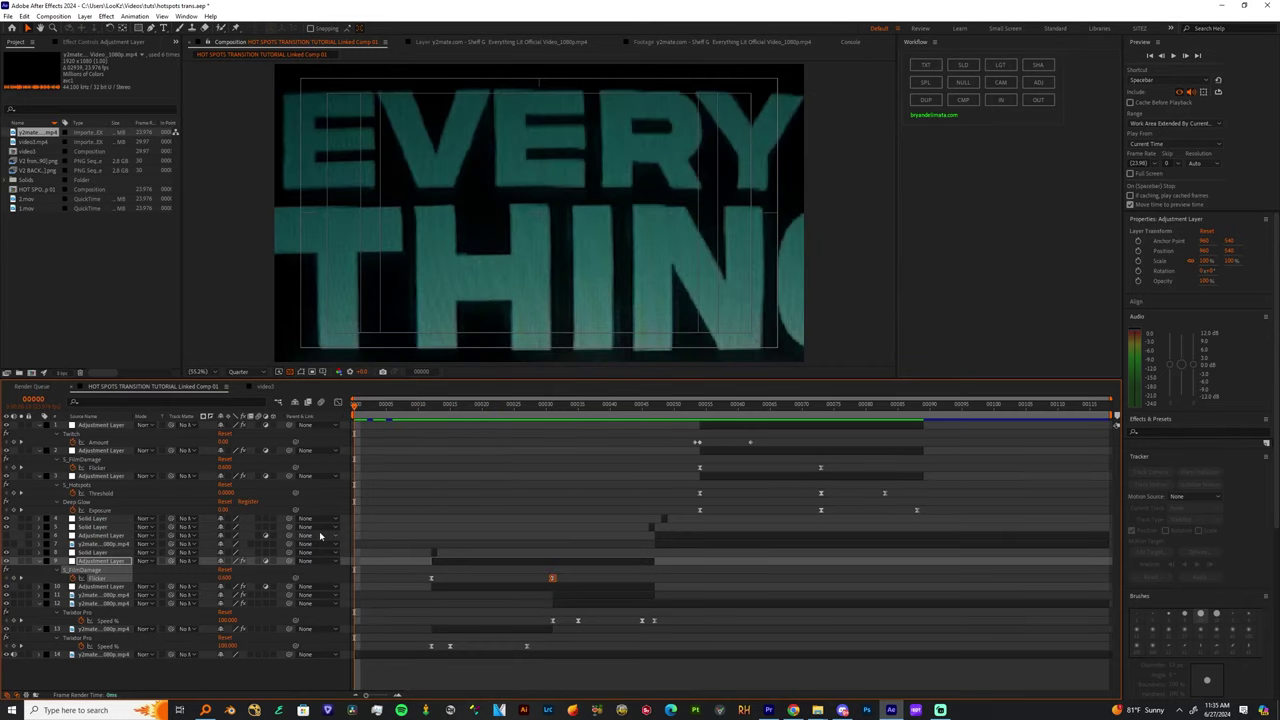
key("space")
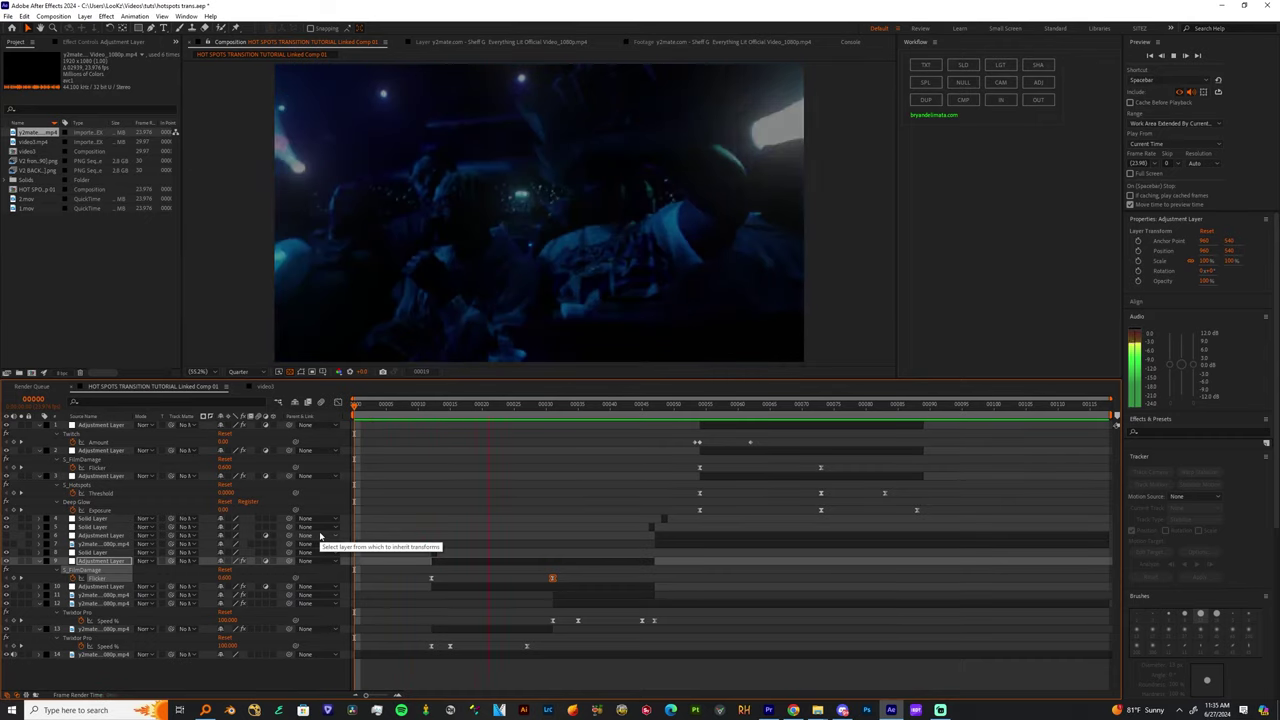